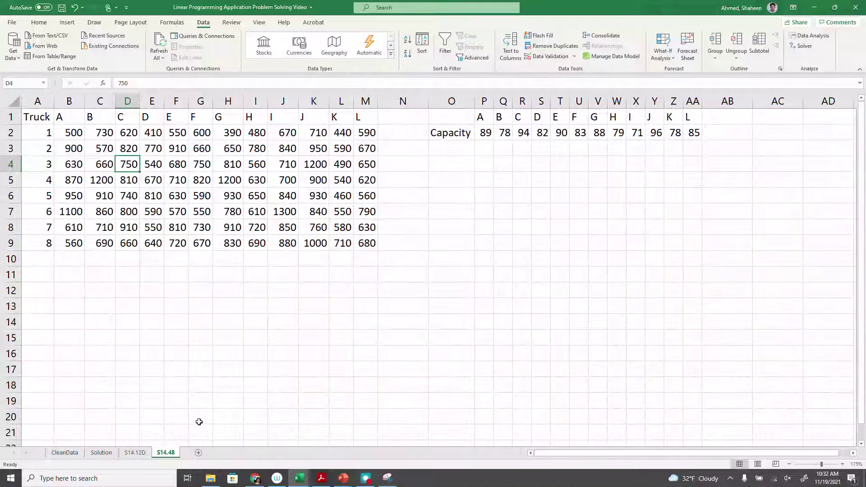
Duplicate the S14.48 worksheet and place the copy after all existing sheets
right_click(168, 452)
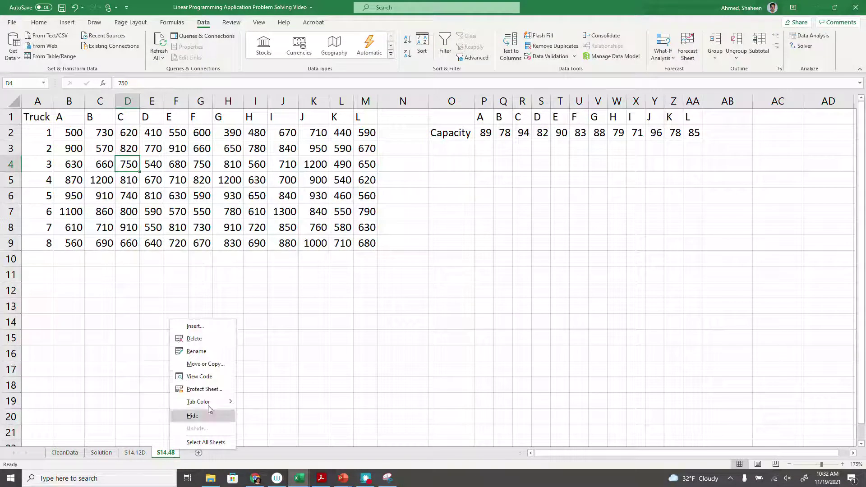
left_click(207, 364)
left_click(157, 384)
left_click(144, 411)
left_click(217, 434)
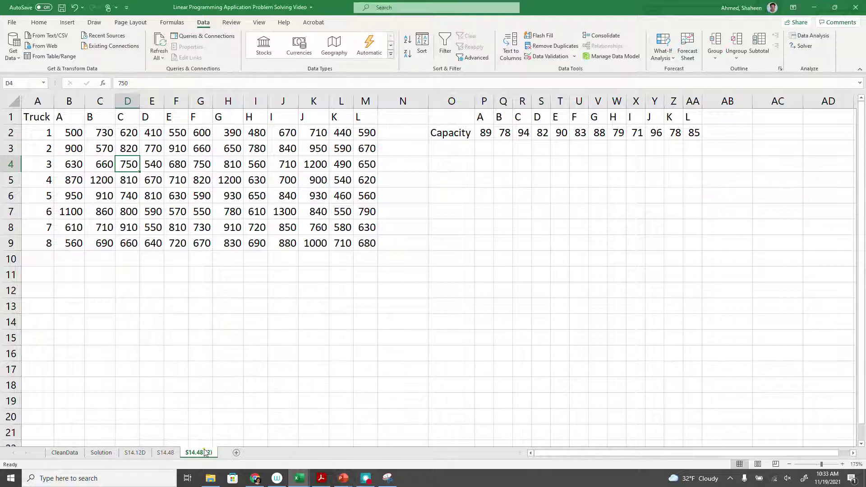
Rename the copied worksheet to S14.48Clean
double_click(204, 453)
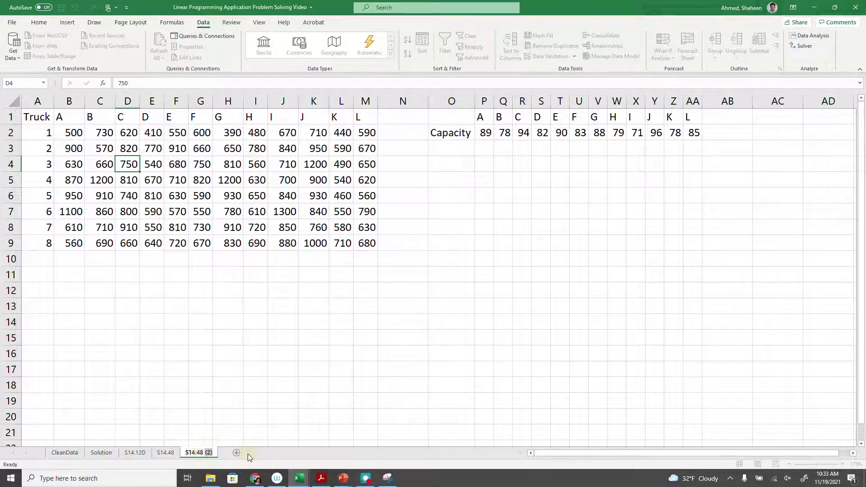
key("BackSpace")
key("BackSpace")
type("Clean")
key("Return")
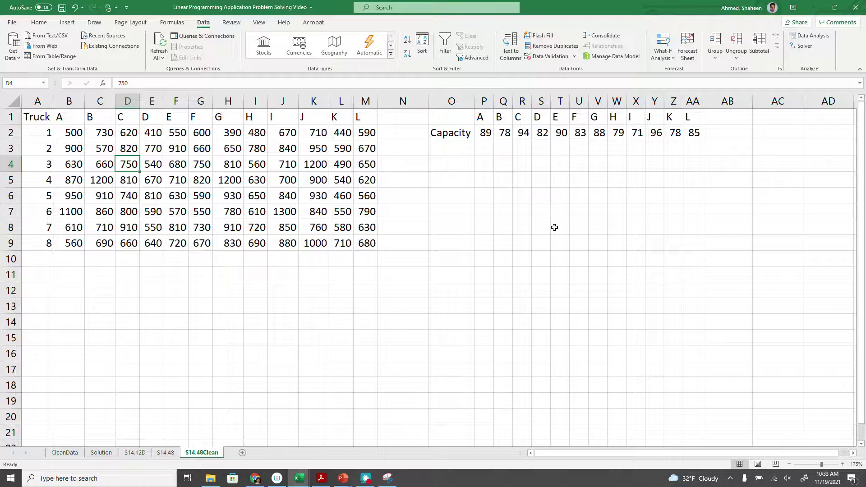
Insert 18 blank columns at column N, between the truck cost table and the Capacity table
left_click_drag(403, 101, 698, 102)
right_click(698, 103)
left_click(731, 180)
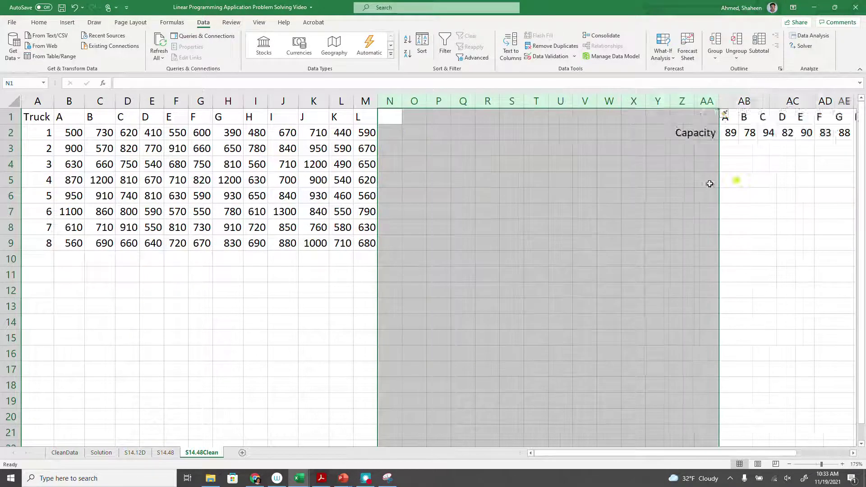
left_click_drag(390, 101, 469, 98)
right_click(469, 99)
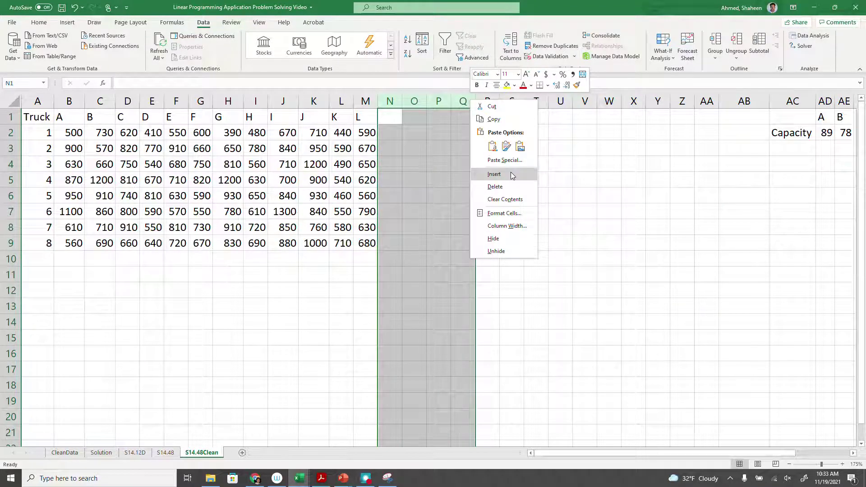
left_click(512, 175)
left_click(592, 194)
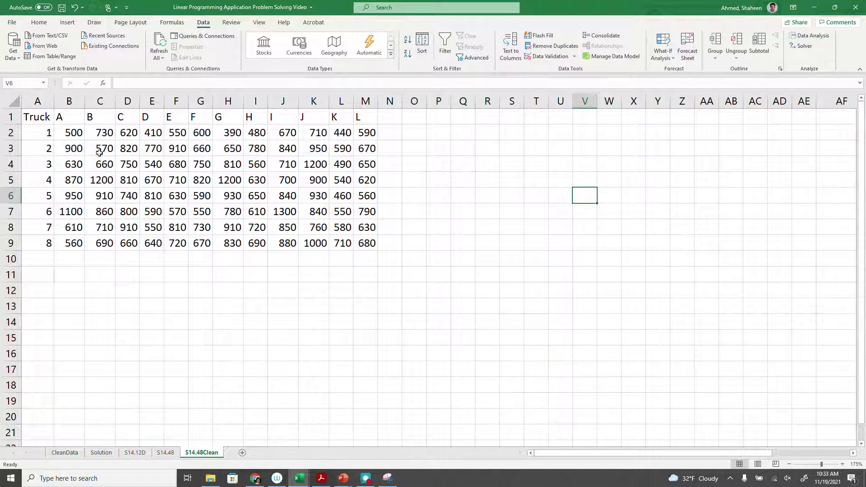
Move the cost values from B2:M9 to P2:AA9 and copy the A–L headers into P1:AA1 above them
left_click_drag(70, 132, 363, 240)
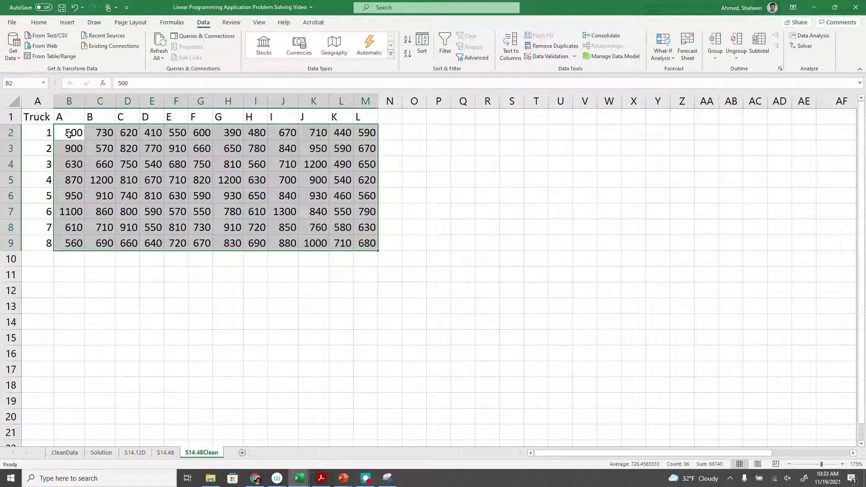
left_click_drag(72, 126, 439, 139)
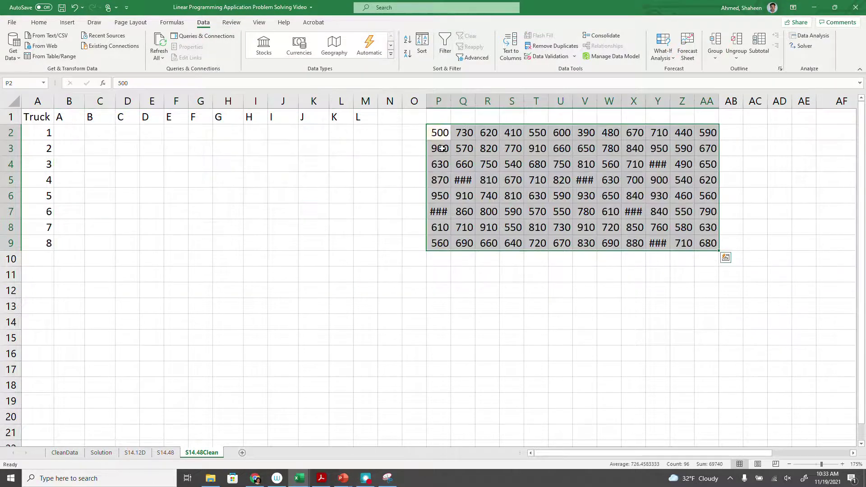
left_click_drag(63, 117, 363, 120)
key("ctrl+c")
left_click(440, 117)
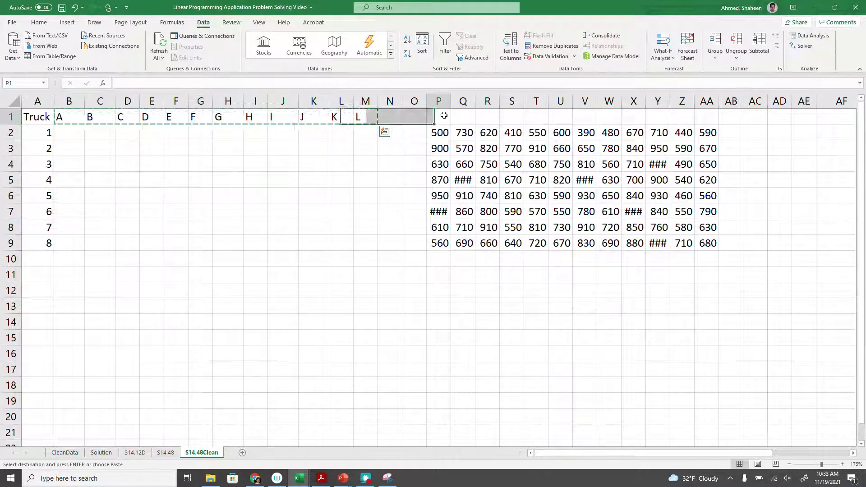
key("ctrl+v")
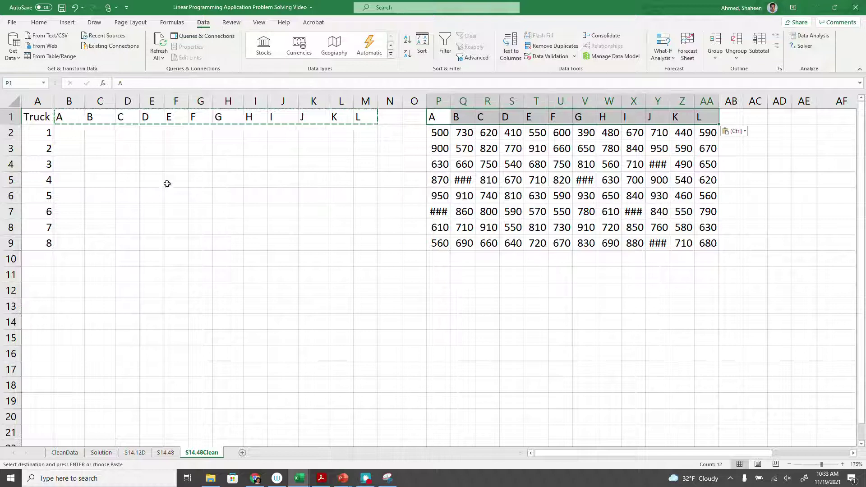
Copy the truck numbers 1 to 8 from A2:A9 into O2:O9 beside the cost values
left_click_drag(44, 128, 46, 244)
key("ctrl+c")
left_click(418, 134)
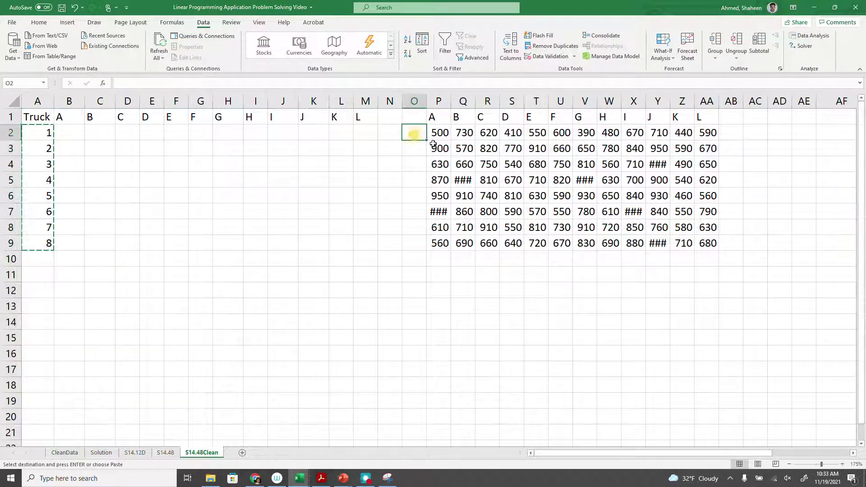
key("ctrl+v")
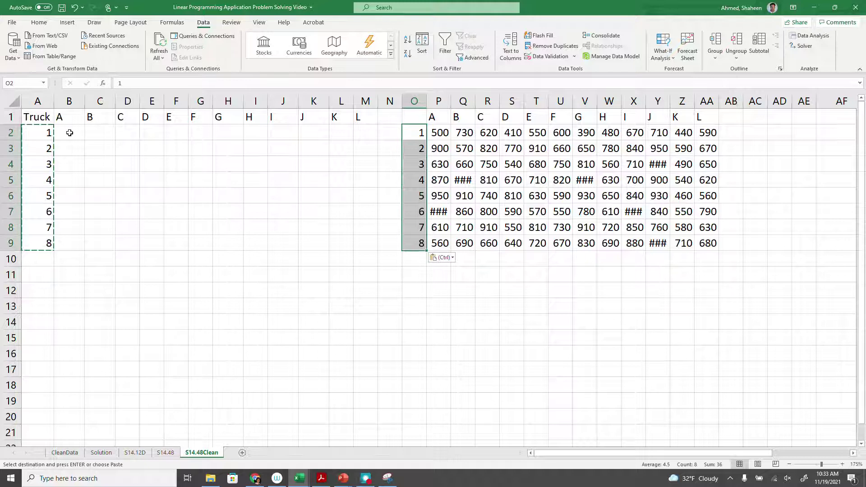
Fill the decision cells B2:M9 with 0 and fit columns A to M to their contents
left_click(70, 133)
type("0")
key("Return")
left_click(57, 120)
left_click(69, 133)
left_click(83, 142)
left_click(82, 135)
double_click(86, 140)
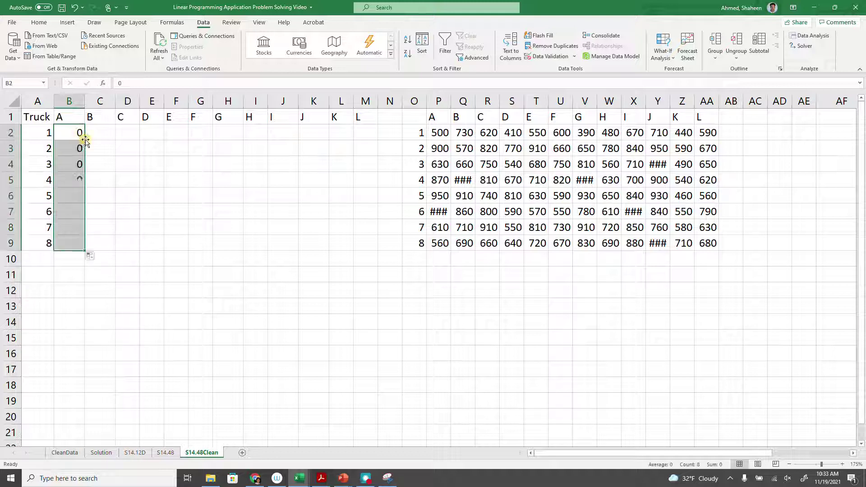
left_click_drag(86, 251, 369, 255)
left_click_drag(37, 101, 195, 100)
Enter the header "Assigned" in N1 and fit column N to its width
left_click(211, 120)
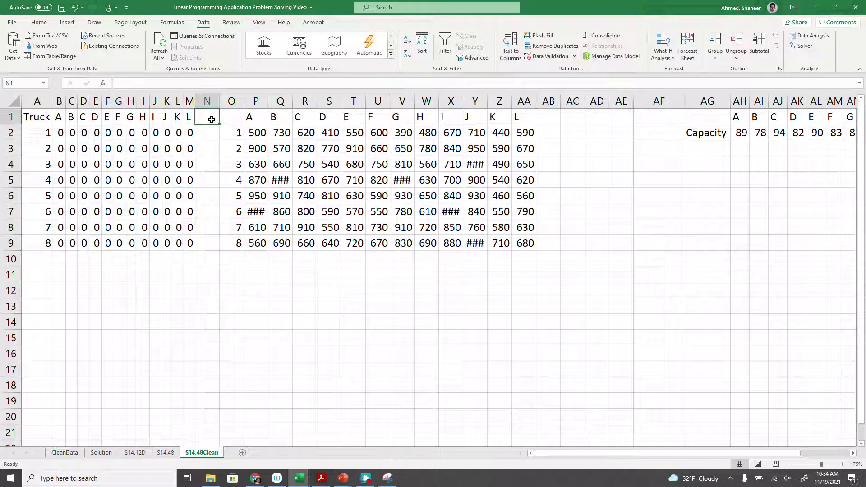
type("S")
type("ssinged")
key("Return")
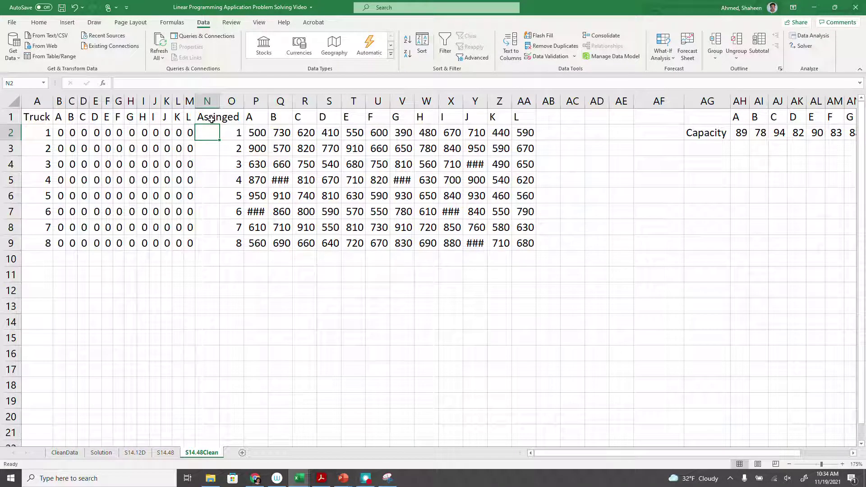
double_click(211, 120)
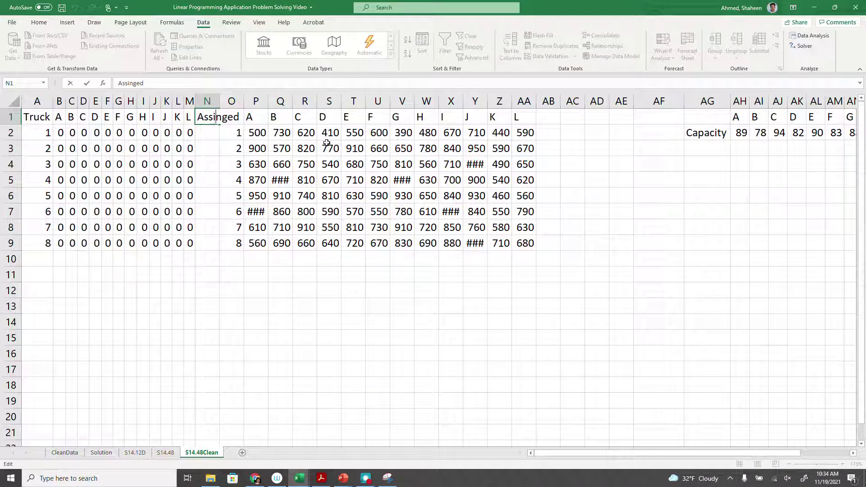
key("Delete")
type("n")
key("Return")
double_click(220, 101)
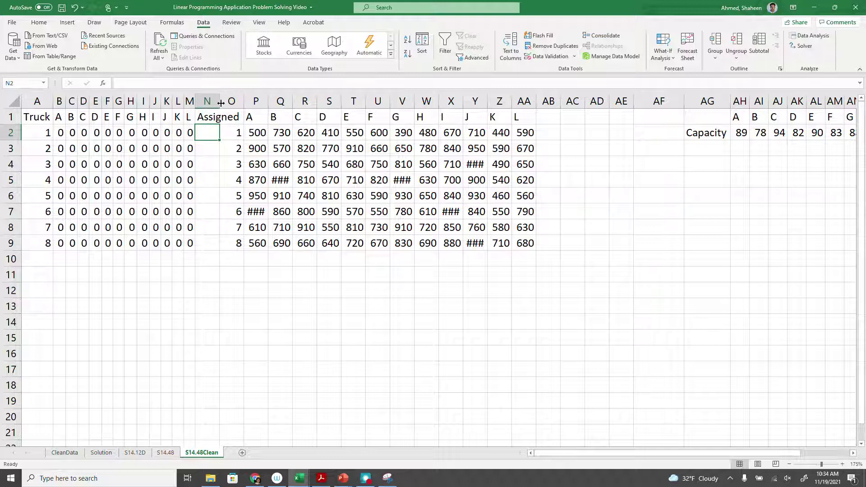
Total truck 1's assignments in N2 with the formula =SUM(B2:M2)
type("=")
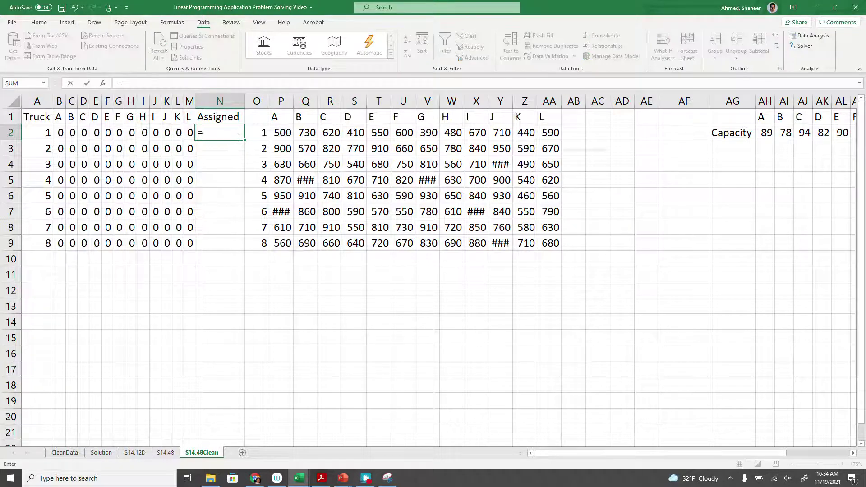
type("sum(")
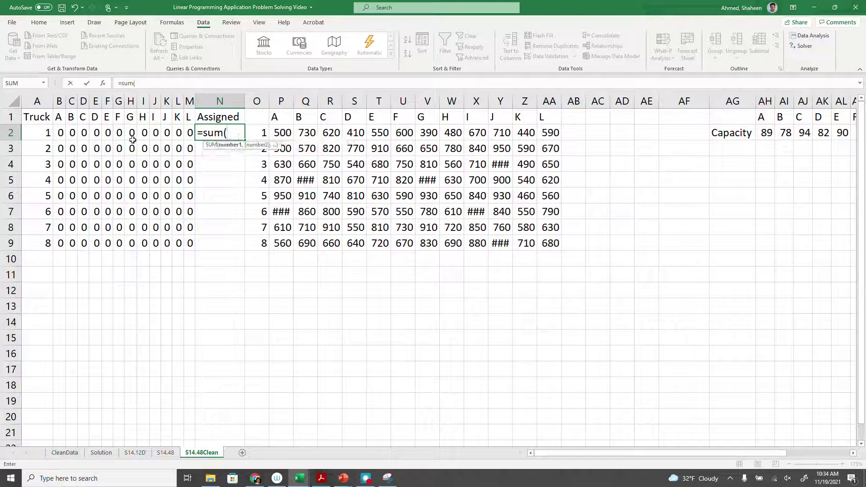
left_click_drag(61, 133, 189, 136)
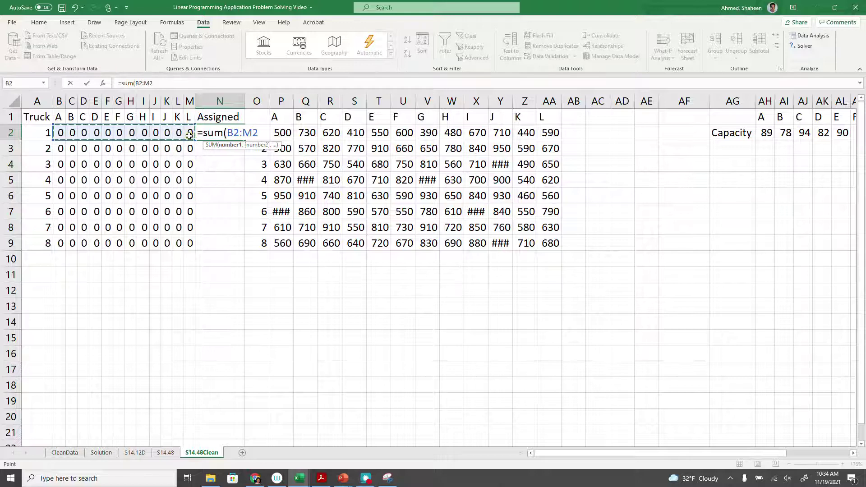
key("Return")
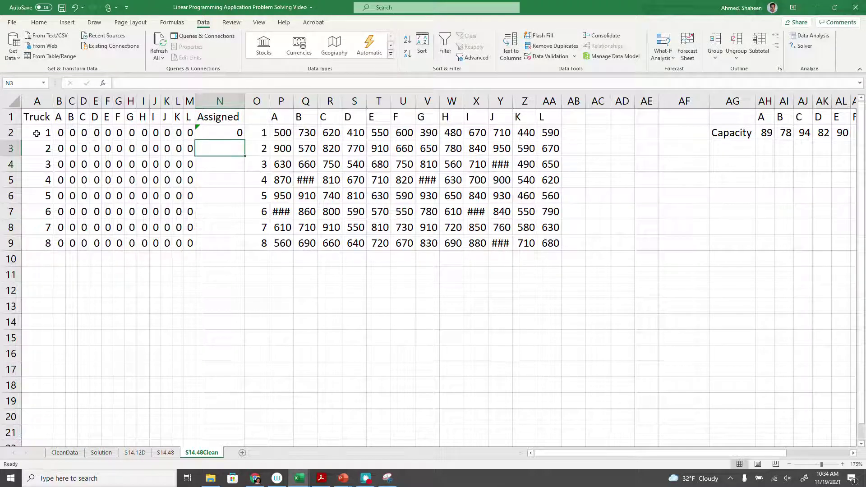
left_click_drag(59, 118, 190, 118)
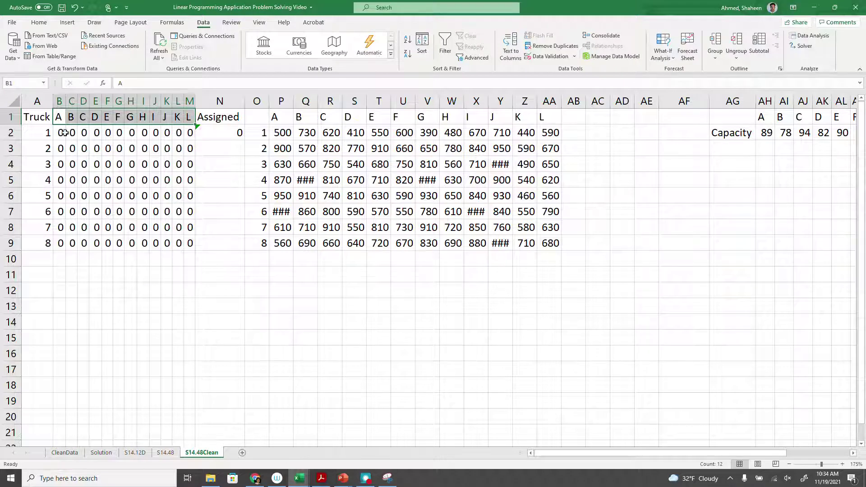
left_click(227, 132)
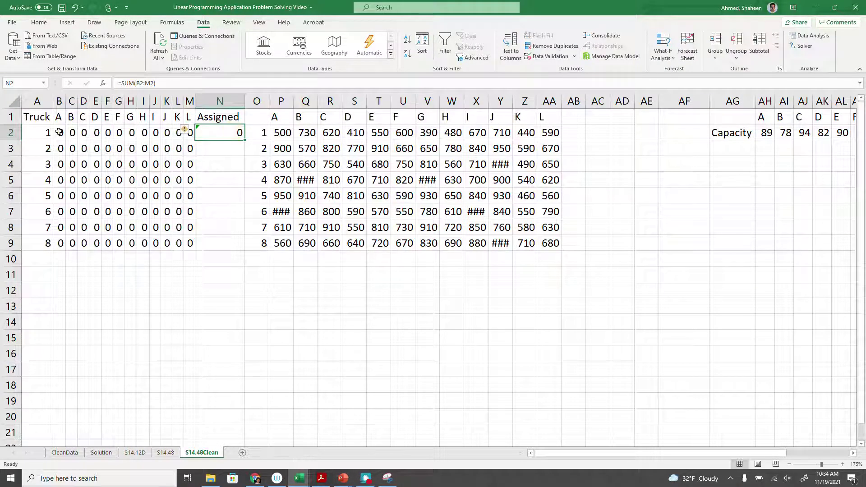
left_click_drag(66, 133, 181, 117)
left_click(43, 132)
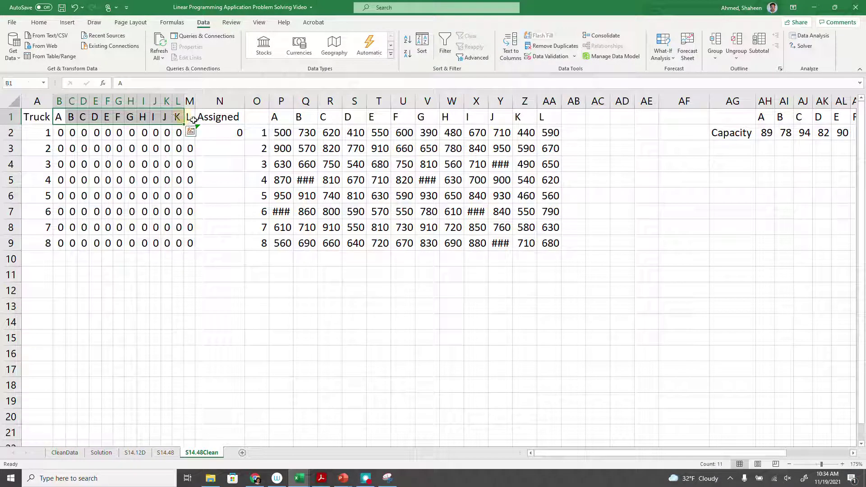
Check the sum formula in N2 and fill it down to N9 for all eight trucks
double_click(230, 133)
key("Return")
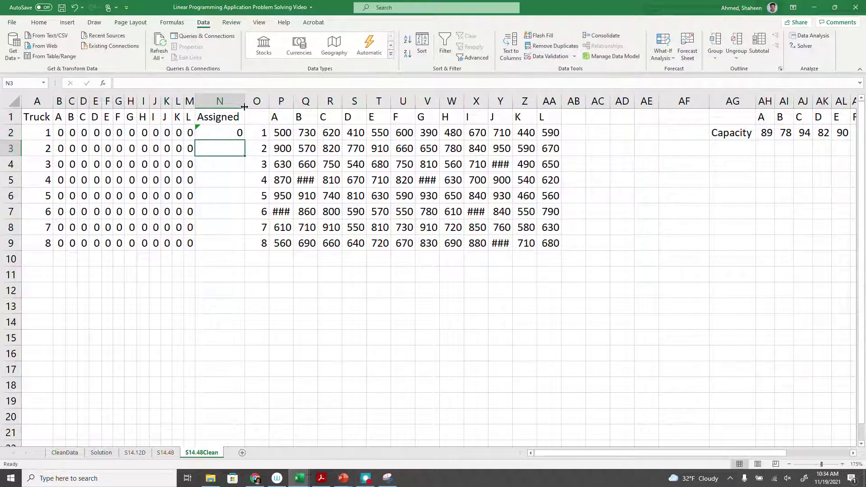
left_click(229, 133)
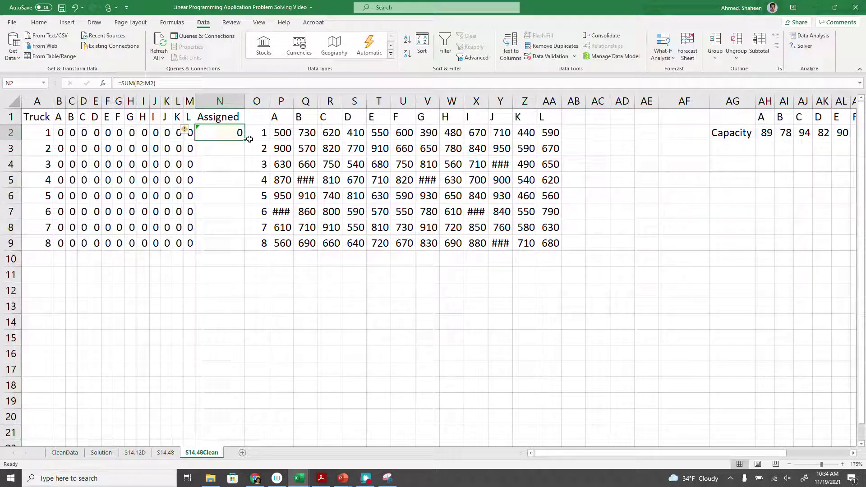
double_click(247, 142)
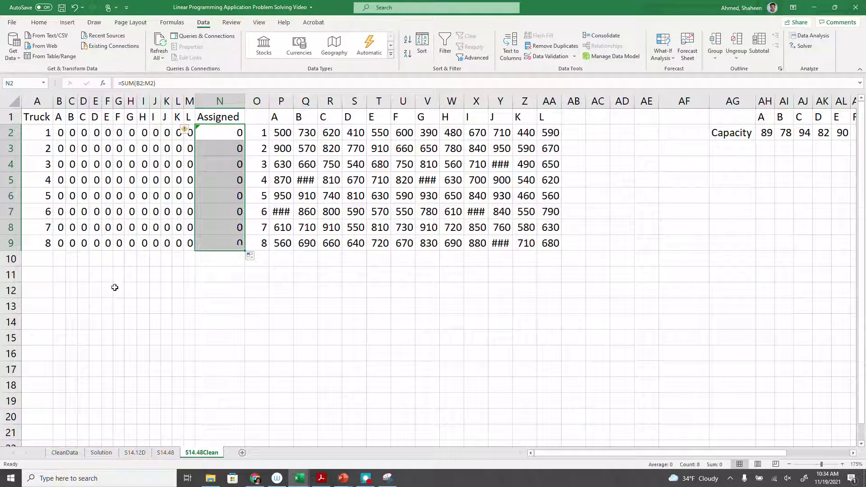
Total column A's assignments in B10 with =SUM(B2:B9) and fill the formula across to M10
left_click(61, 258)
type("=")
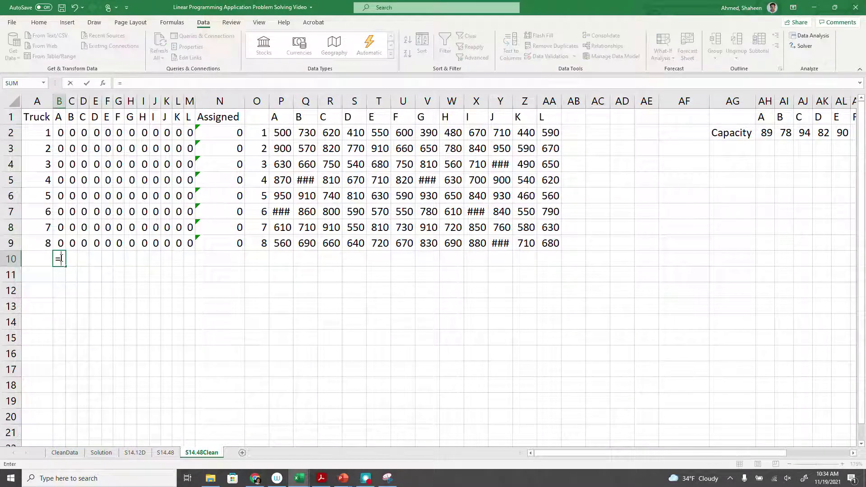
type("sum(")
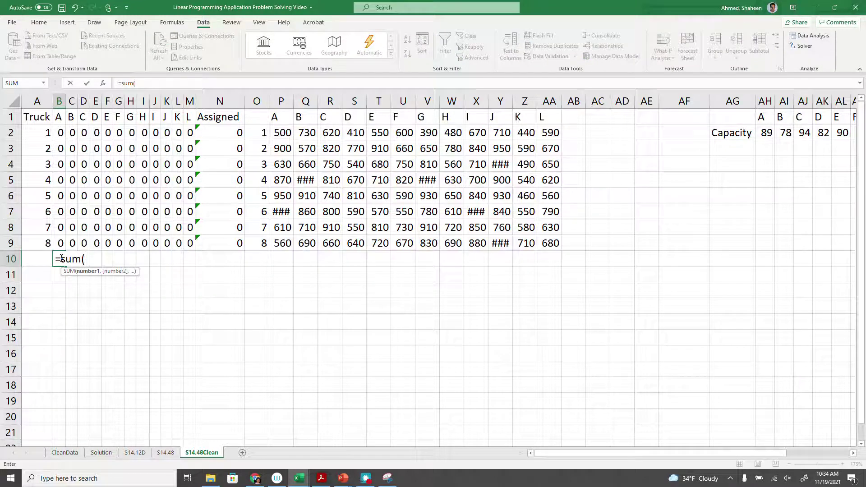
left_click_drag(60, 133, 61, 244)
key("Return")
left_click(60, 256)
left_click_drag(66, 266, 192, 271)
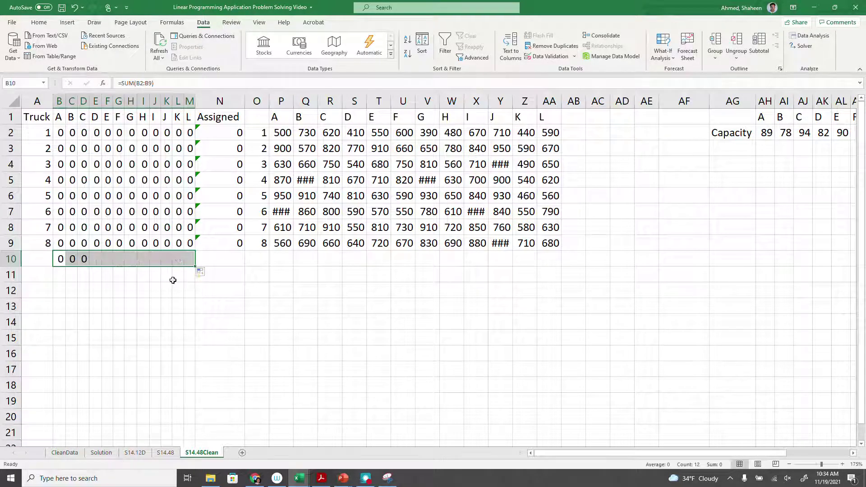
Label the totals row "Assigned" in A10
left_click(34, 262)
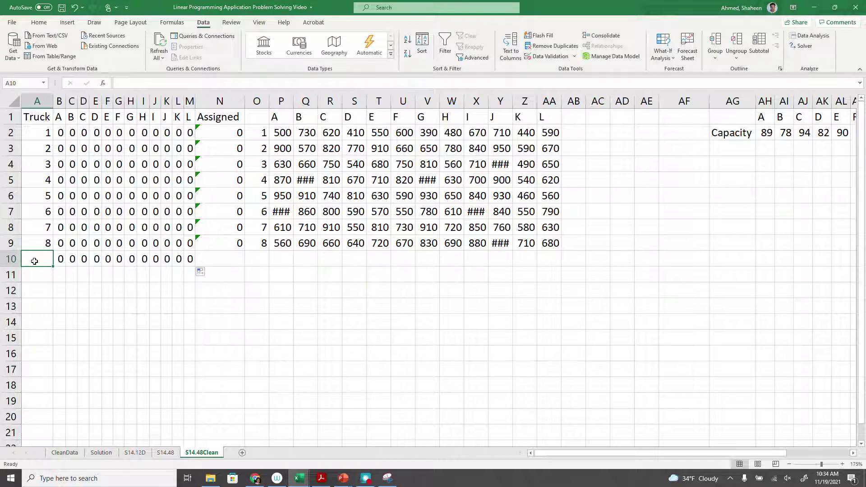
type("Assigned")
key("Return")
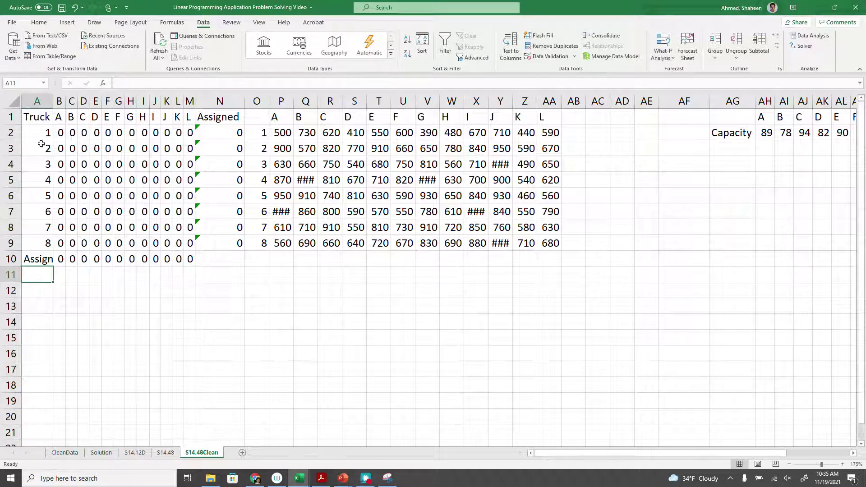
Fit column A and the cost columns P to AA to their contents
double_click(53, 99)
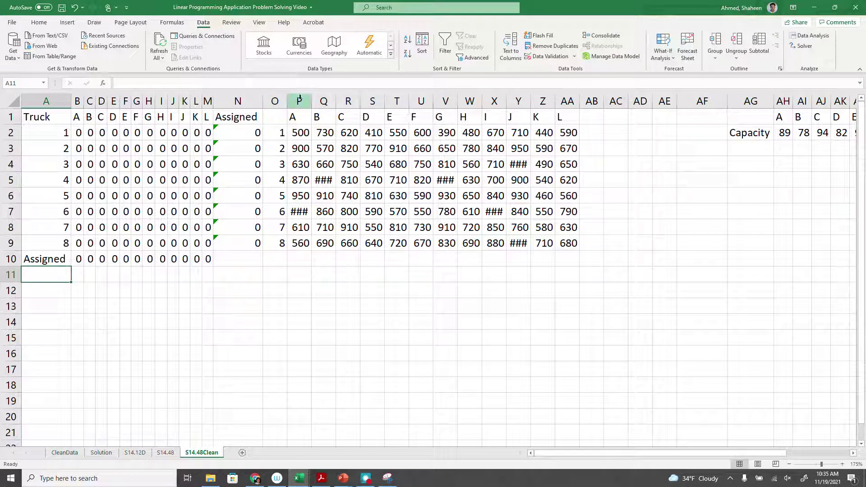
left_click_drag(299, 100, 571, 100)
double_click(581, 100)
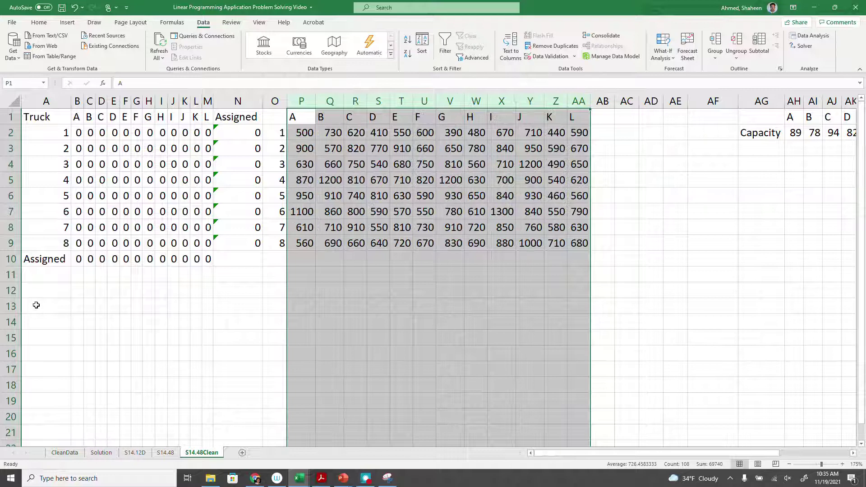
Label A12 "Mileage" and calculate the total mileage in B12 with =SUMPRODUCT(B2:M9,P2:AA9)
left_click(57, 294)
type("Mileage")
key("Tab")
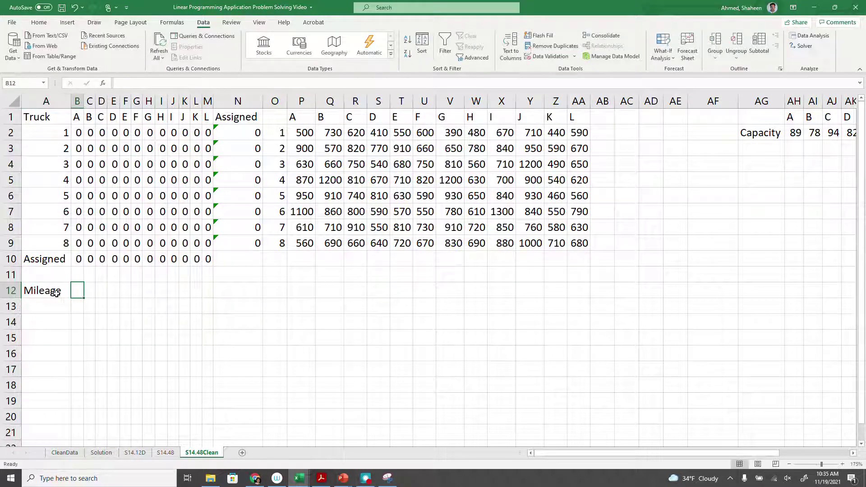
type("=sum")
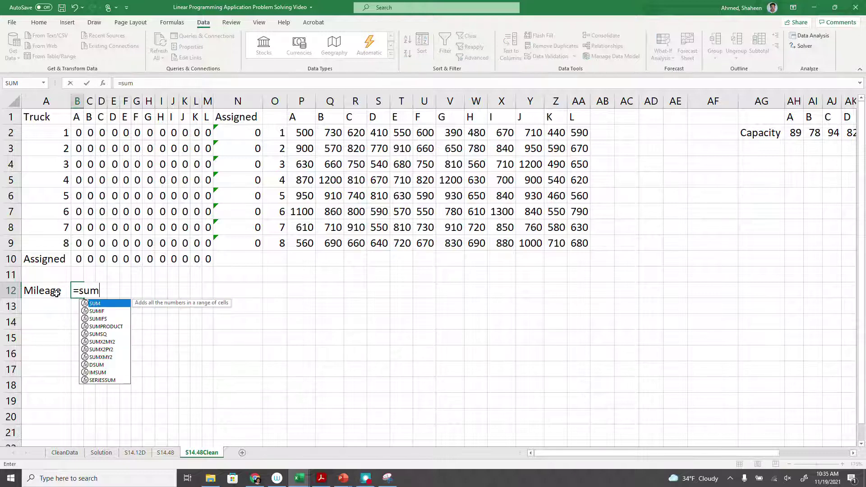
type("produ")
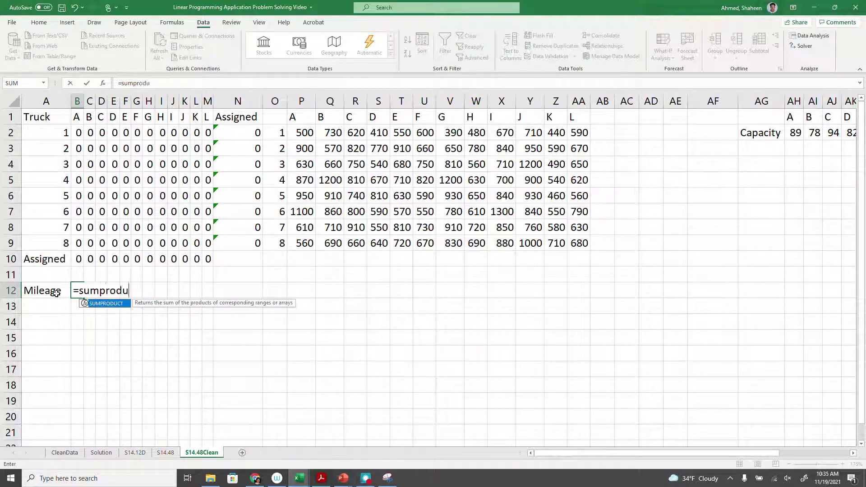
type("ct(")
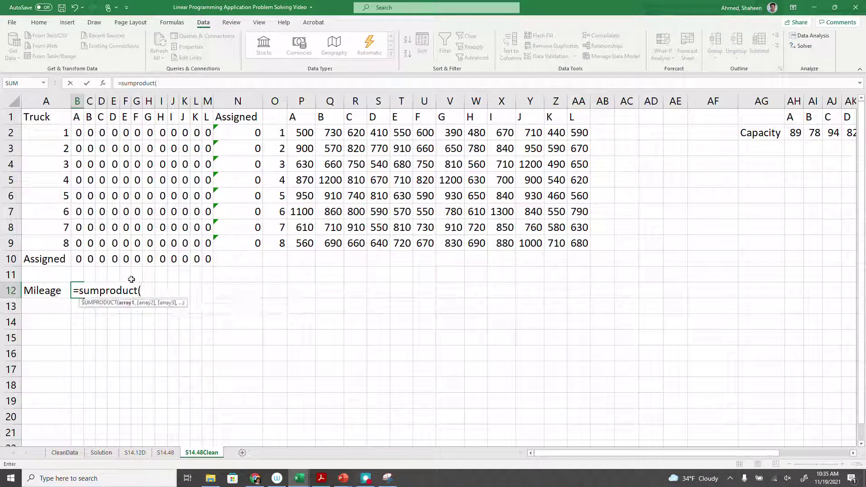
left_click_drag(77, 131, 207, 237)
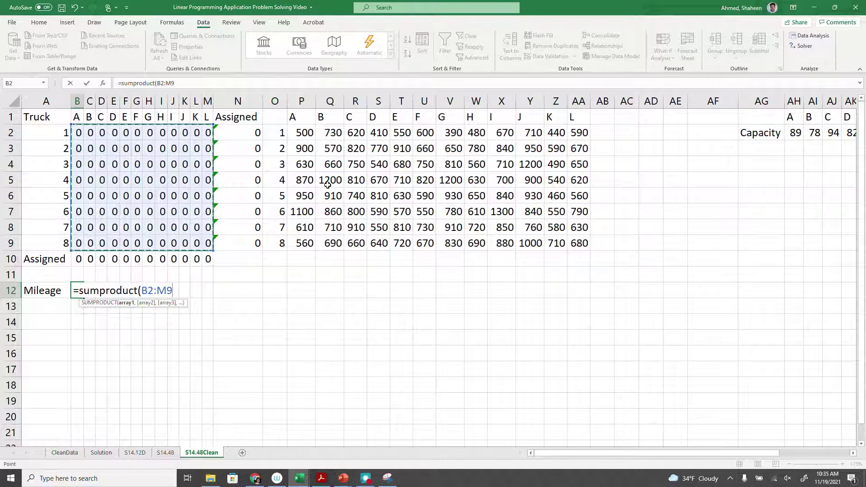
type(",")
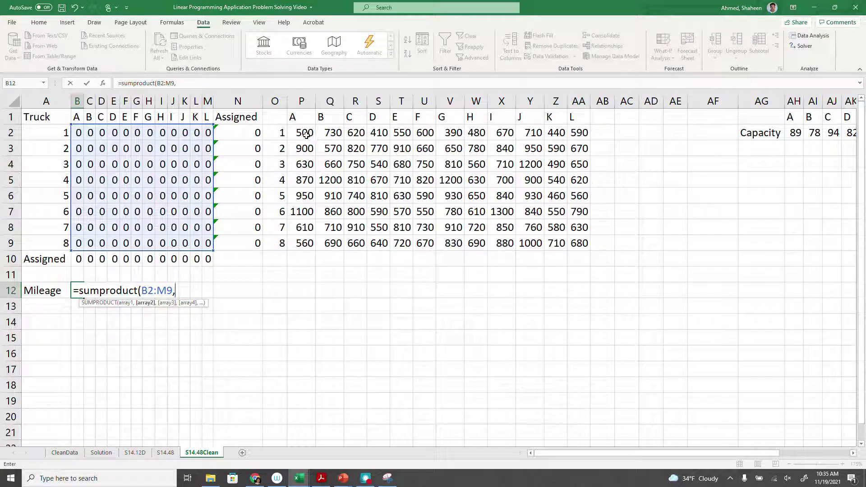
mouse_move(304, 135)
left_mouse_down()
mouse_move(379, 212)
mouse_move(505, 241)
mouse_move(603, 241)
mouse_move(584, 245)
left_mouse_up()
type(")")
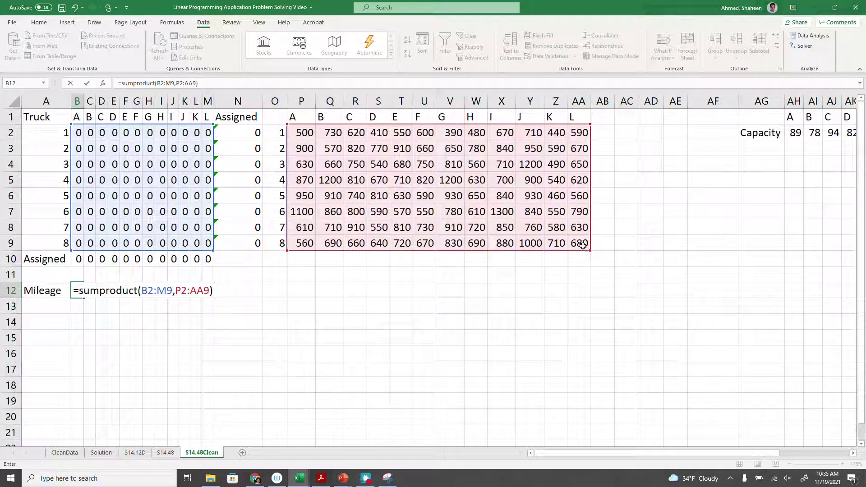
key("Return")
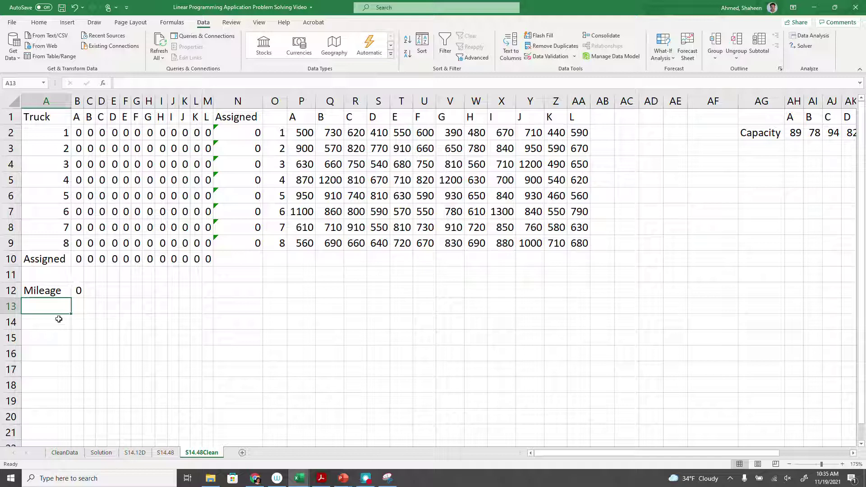
Delete the empty columns AC to AF between the cost table and the capacity data
left_click_drag(712, 101, 632, 99)
right_click(689, 101)
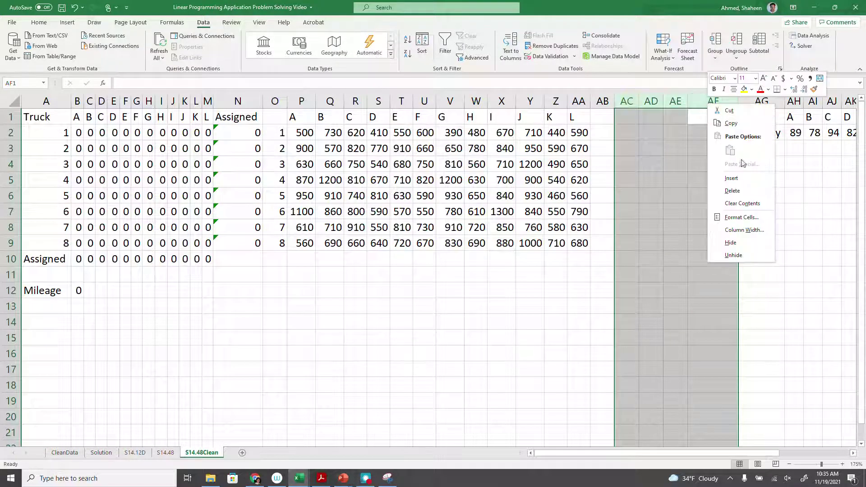
left_click(743, 192)
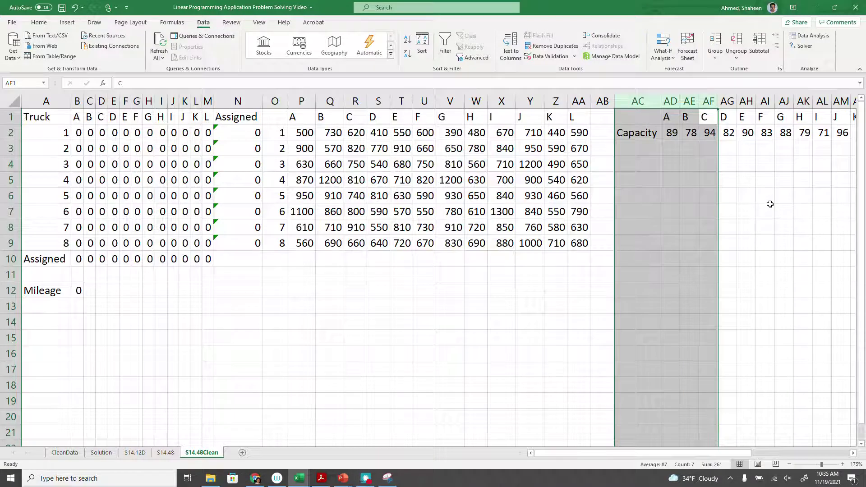
Fill the capacity values in AD2:AO2 down to row 7 and number the trucks 1 to 8 in AC2:AC9, replacing the Capacity label
scroll(770, 202, "down", 1, "ctrl")
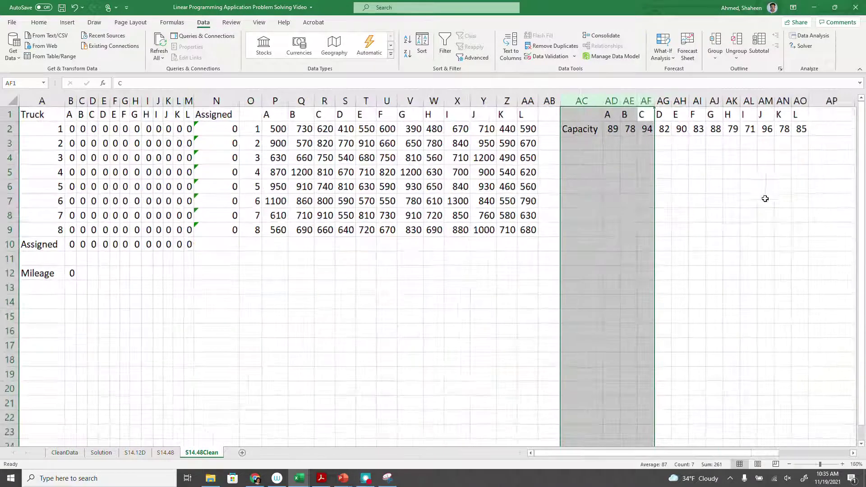
left_click_drag(618, 130, 810, 208)
left_click(588, 130)
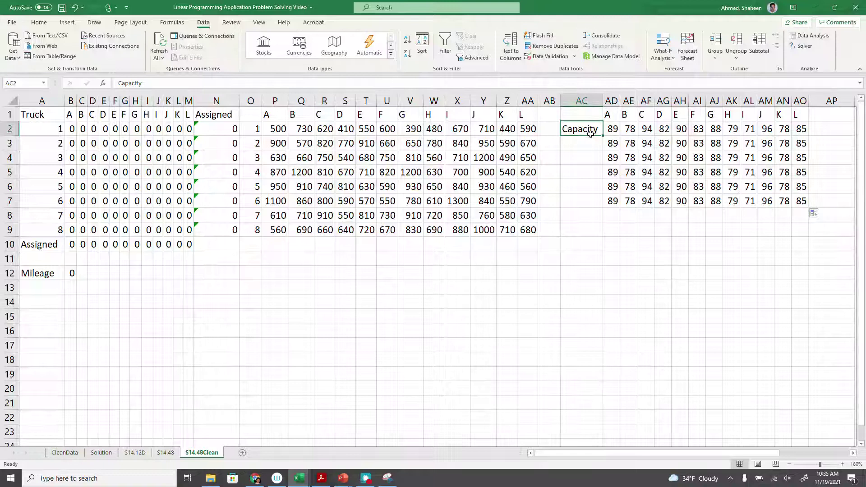
type("1")
key("Return")
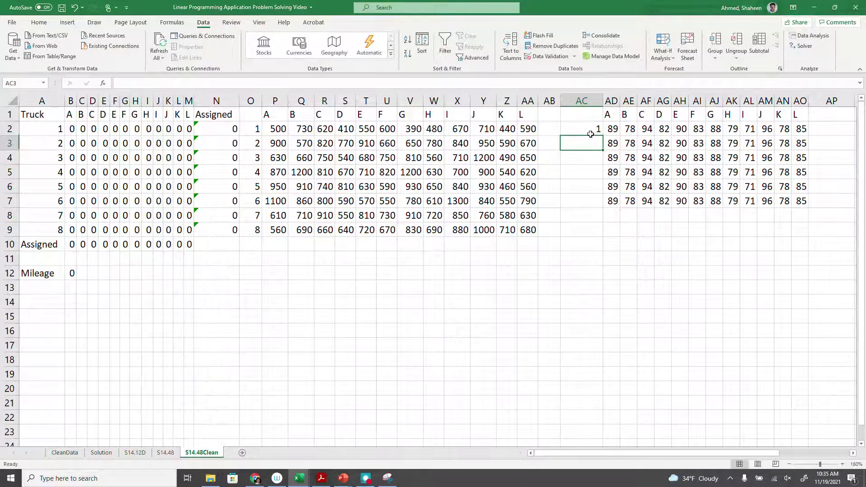
type("2")
key("Return")
left_click_drag(586, 130, 604, 237)
Extend the capacity values in AD7:AO7 down to row 9 for trucks 7 and 8
left_click_drag(616, 200, 810, 210)
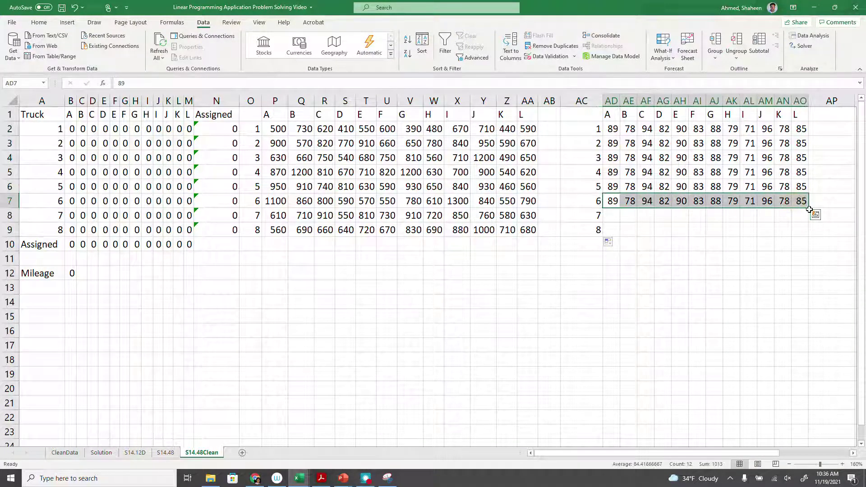
left_click(810, 210)
left_click_drag(619, 202, 809, 238)
left_click(613, 128)
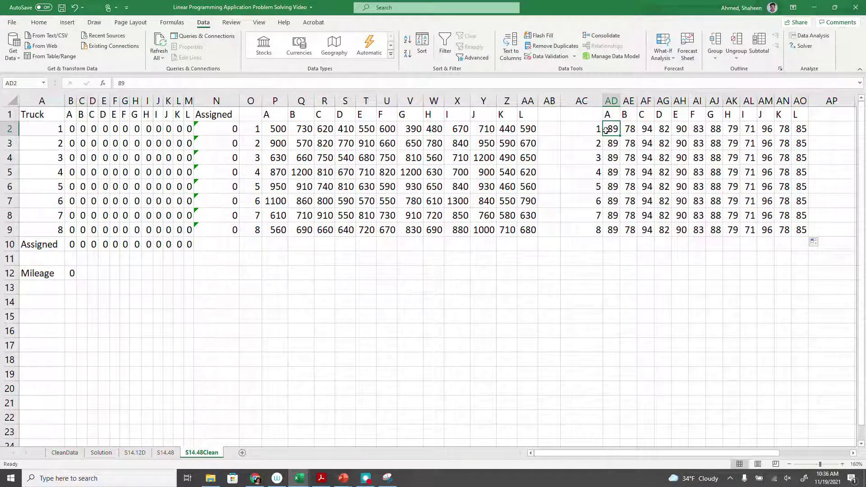
Label A13 "Desired Capacity", enter =85 in B13 and fit column A to its contents
left_click(38, 291)
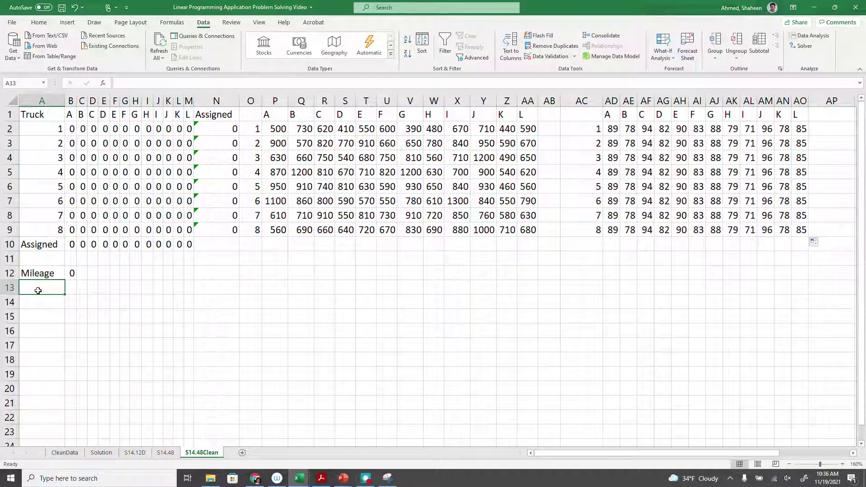
type("Desi")
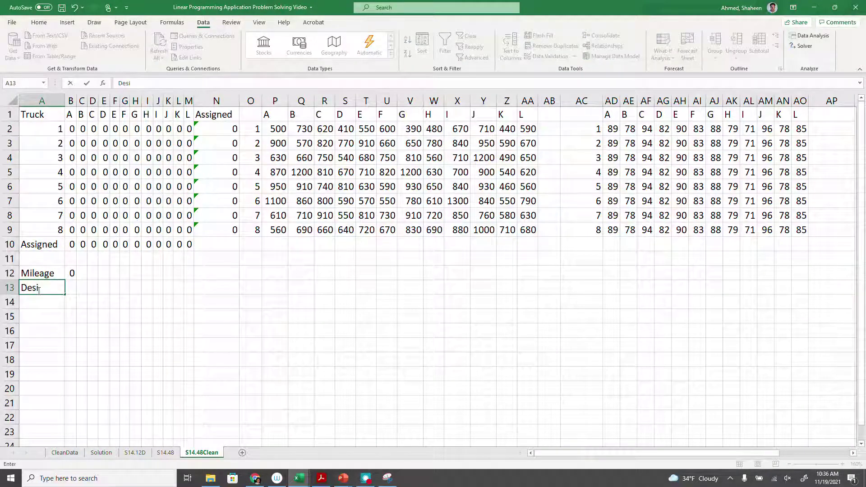
type("red Cap")
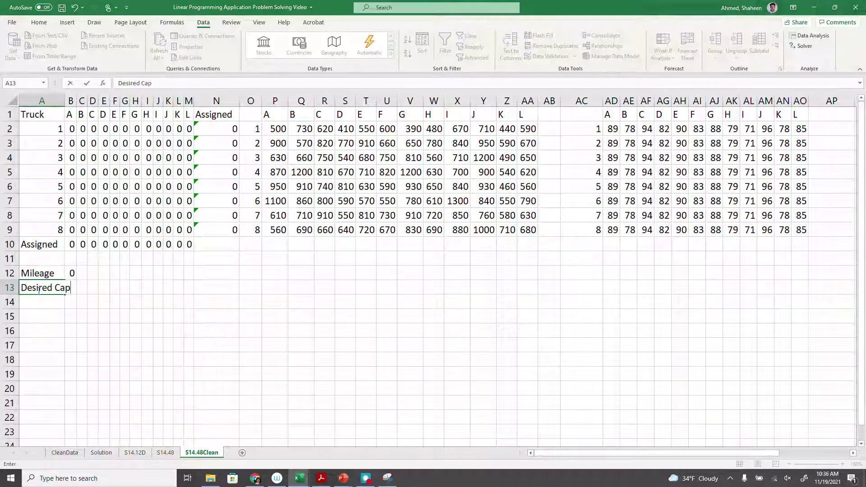
type("acity")
key("Tab")
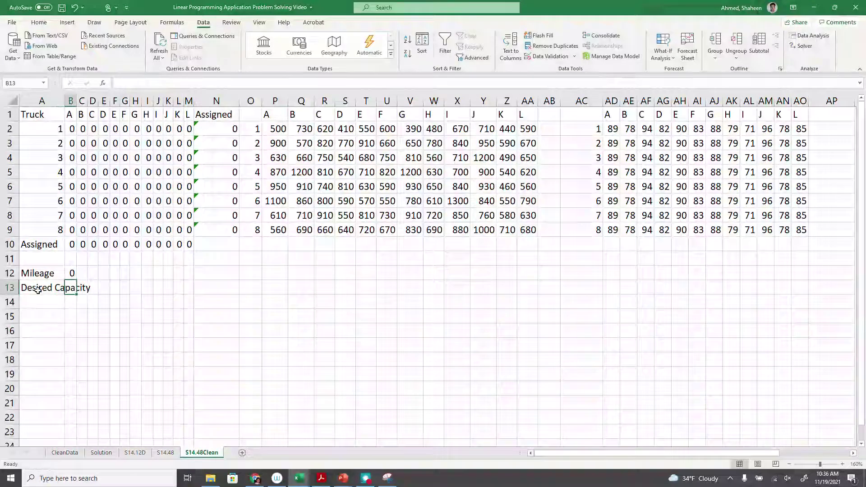
type("=85")
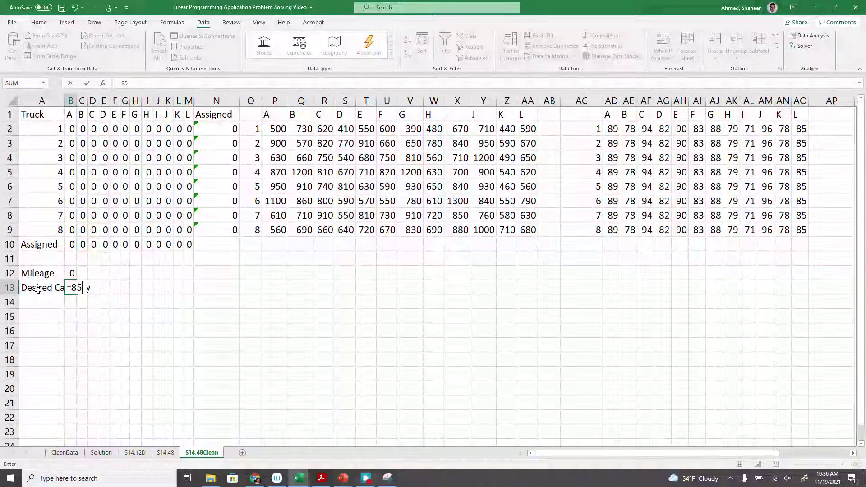
key("Return")
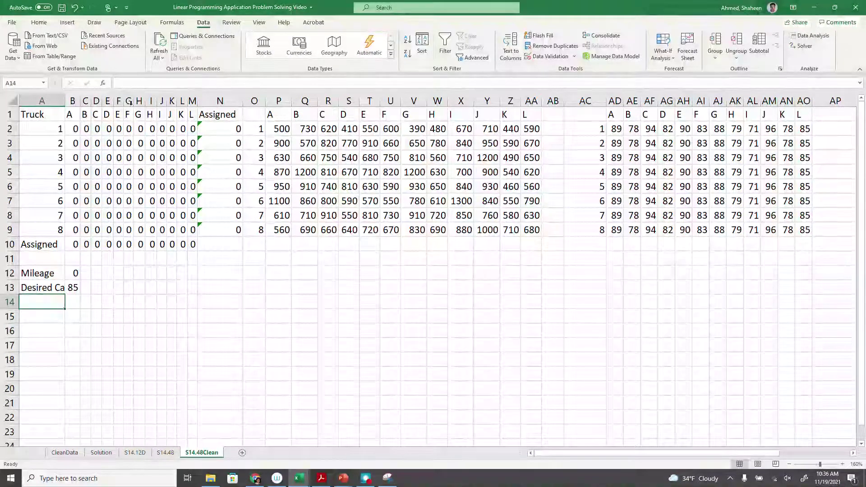
double_click(63, 100)
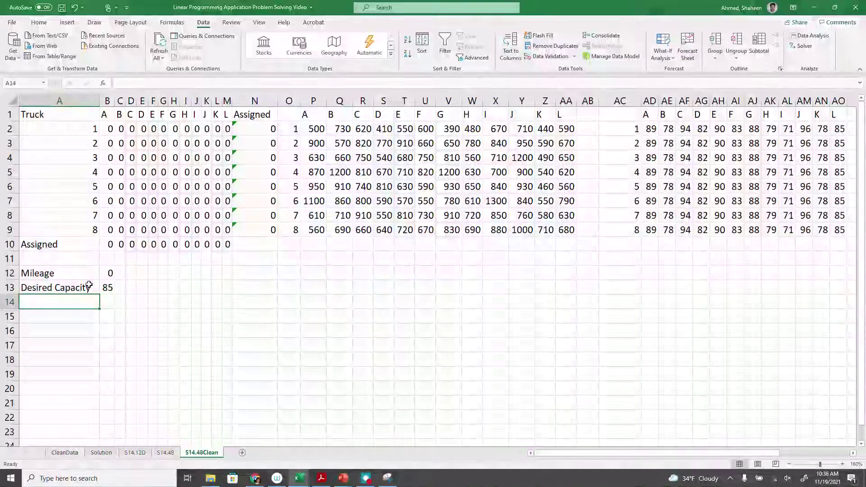
Label A14 "Actual Capacity" below the desired capacity
type("j")
key("BackSpace")
type("act")
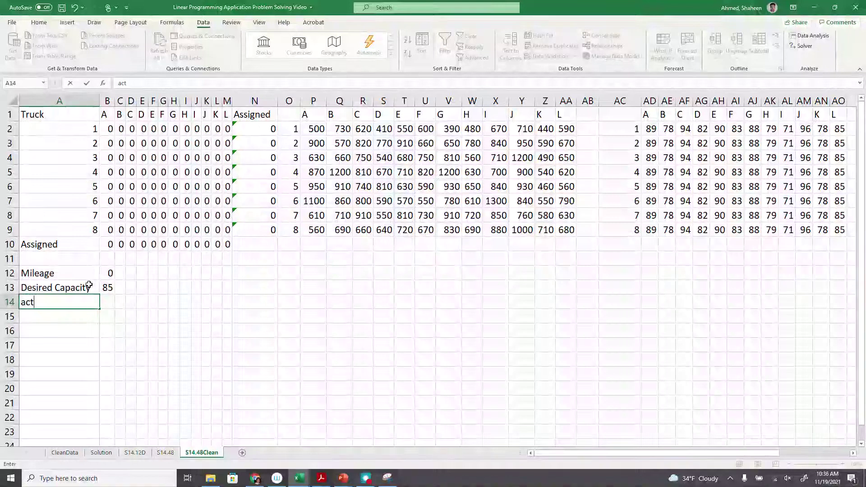
type("Actual Capacity")
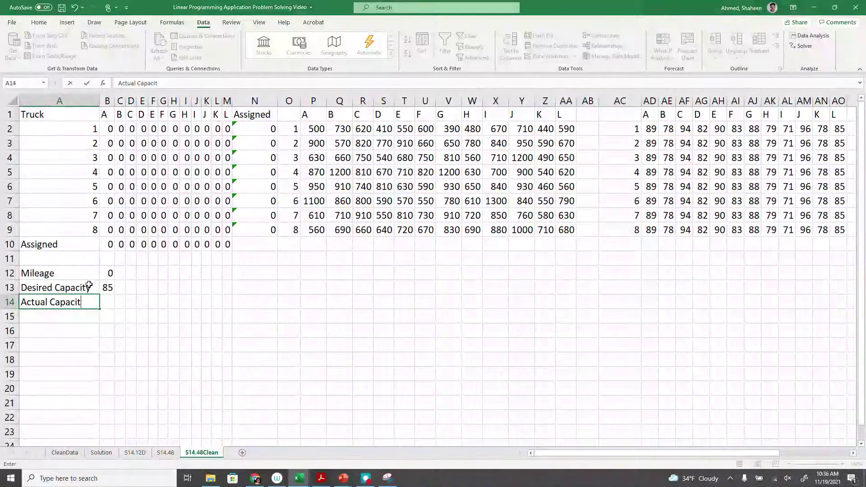
key("Tab")
Calculate the average assigned capacity in B14 with =SUMPRODUCT(B2:M9,AD2:AO9)/8
type("=su")
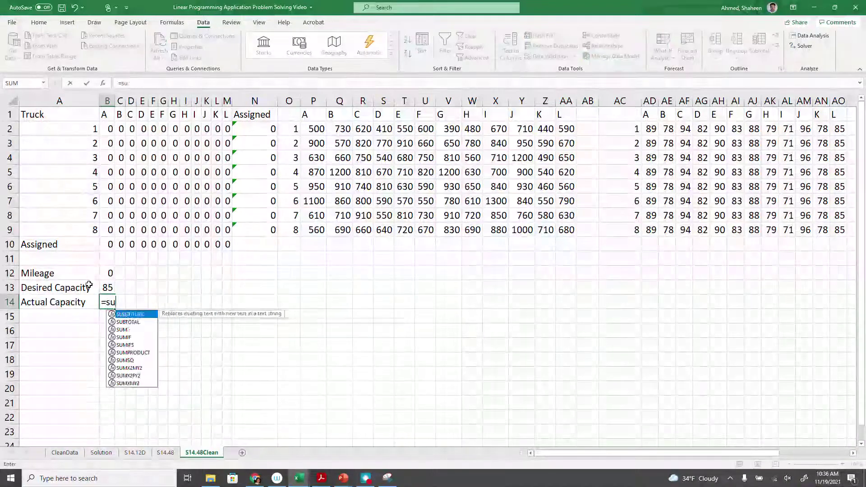
type("mp")
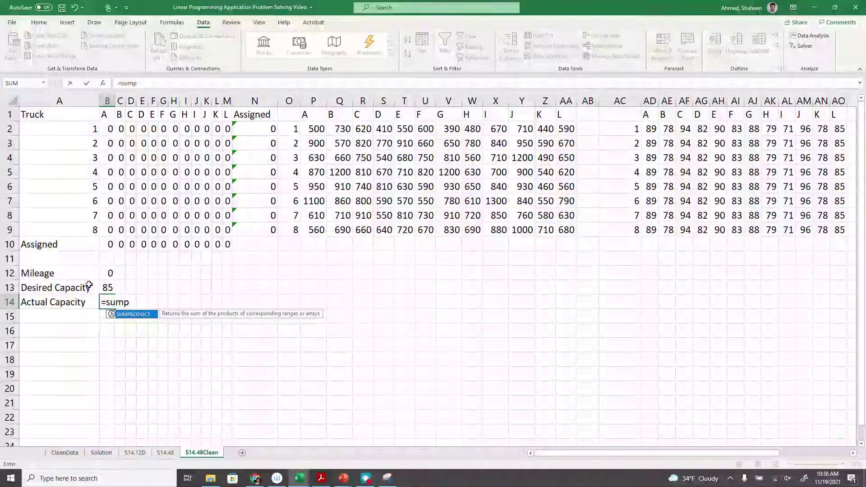
type("roduct(")
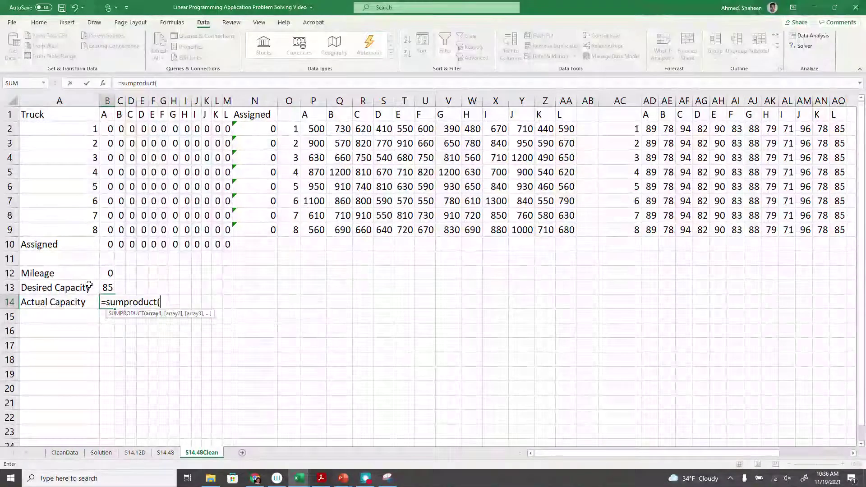
left_click_drag(111, 127, 230, 229)
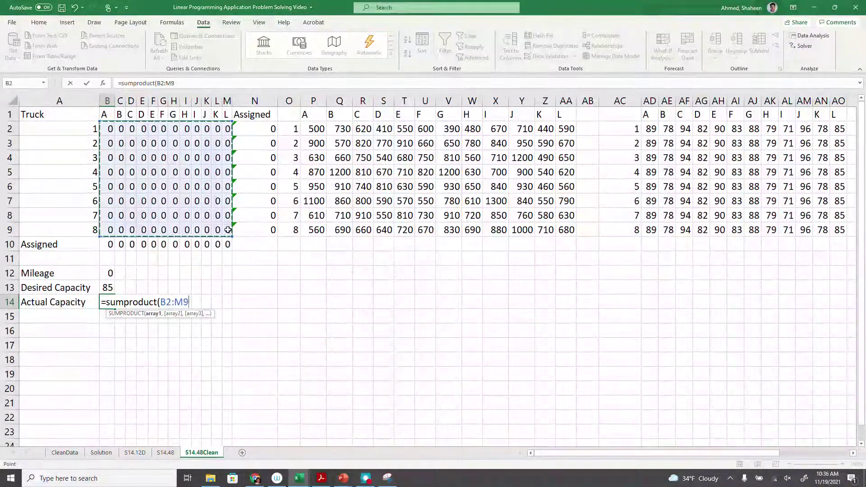
type(",")
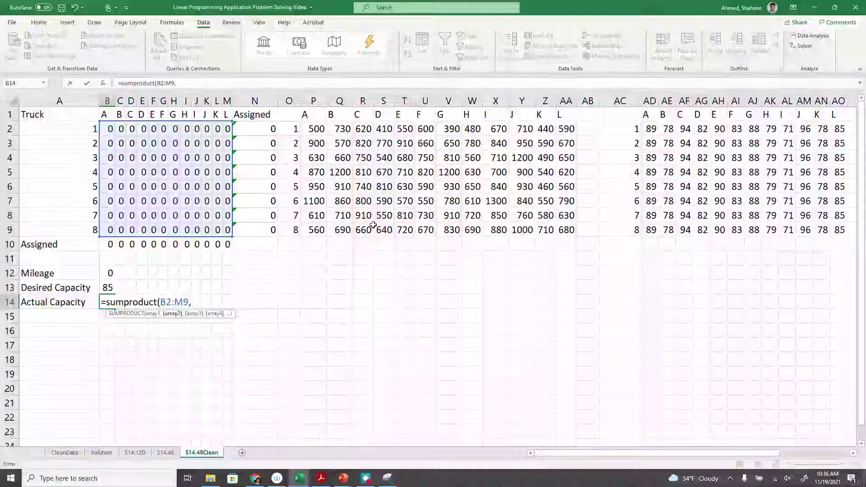
left_click_drag(654, 129, 825, 254)
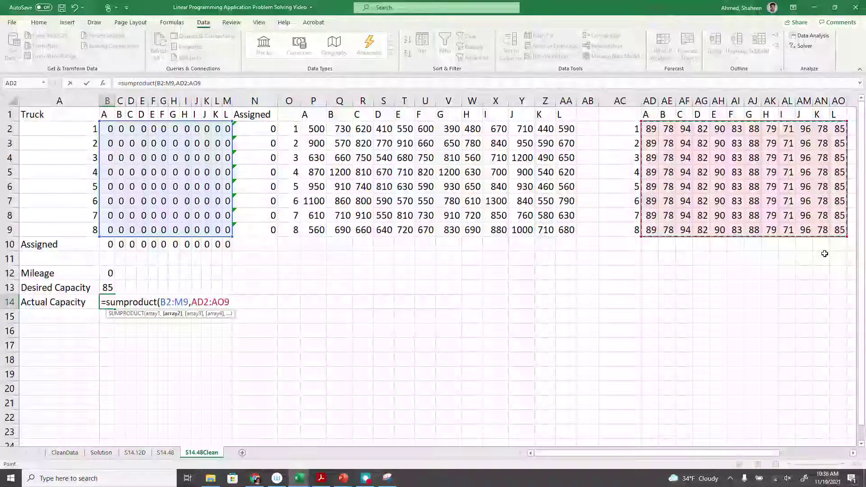
type(")/8")
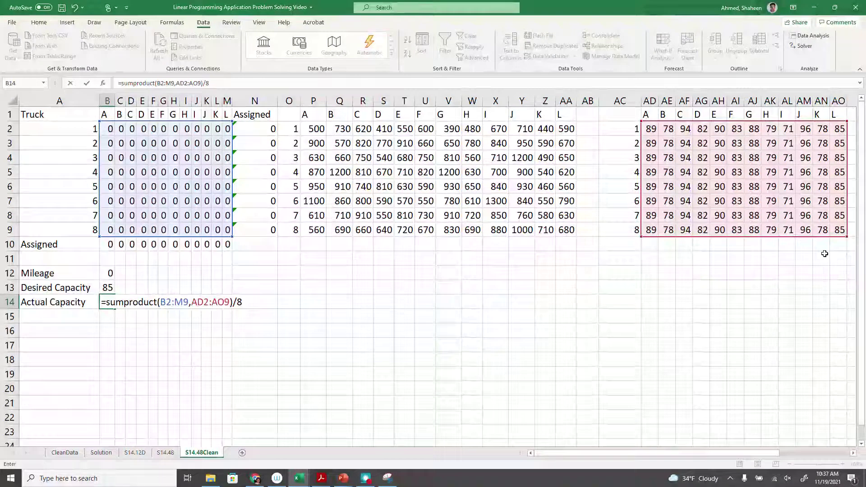
key("Return")
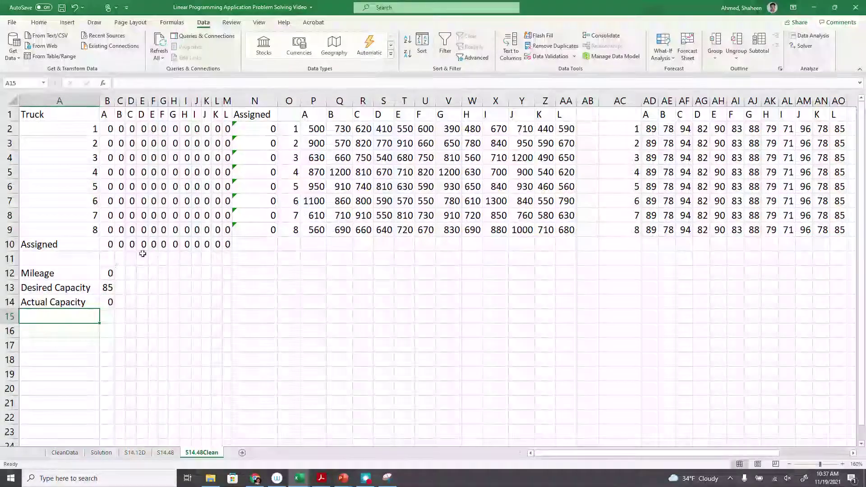
Check the desired capacity entry in B13 and the mileage formula in B12
left_click(108, 287)
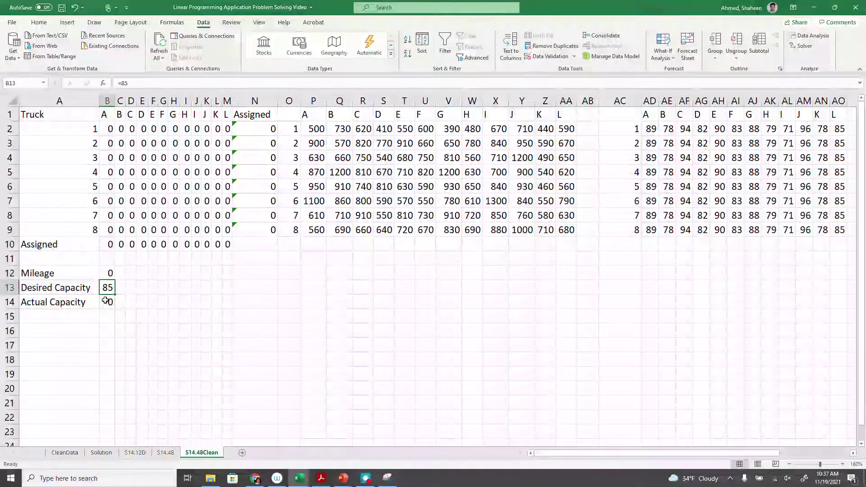
left_click(110, 273)
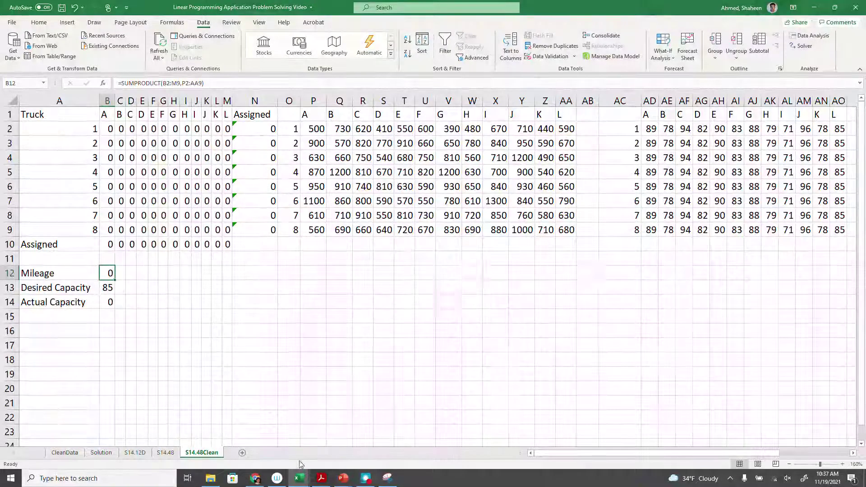
Create a copy of the S14.48Clean sheet at the end of the workbook
right_click(209, 456)
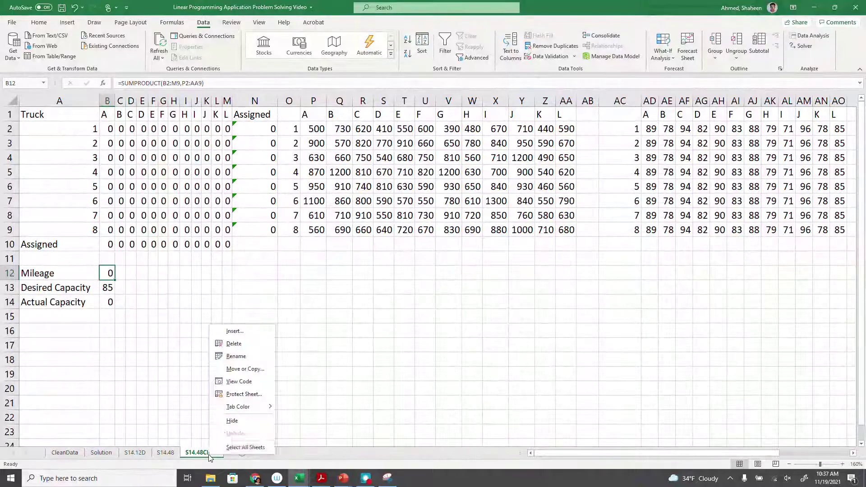
left_click(257, 369)
left_click(212, 392)
left_click(211, 414)
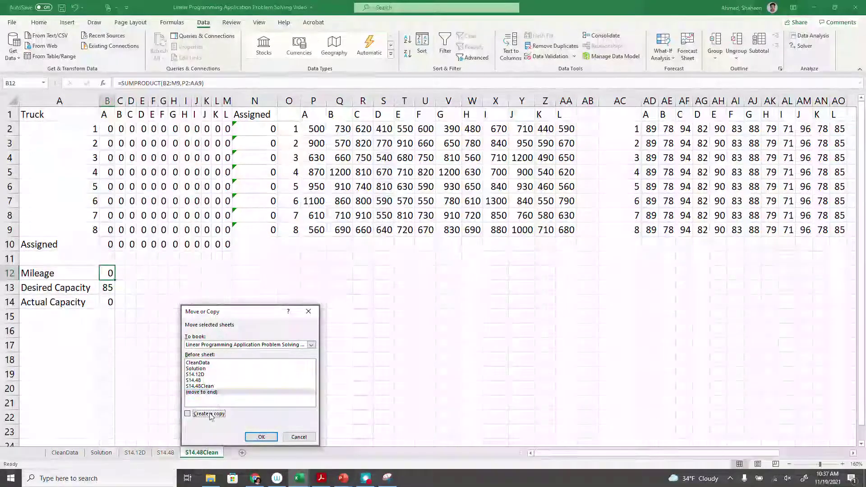
left_click(261, 436)
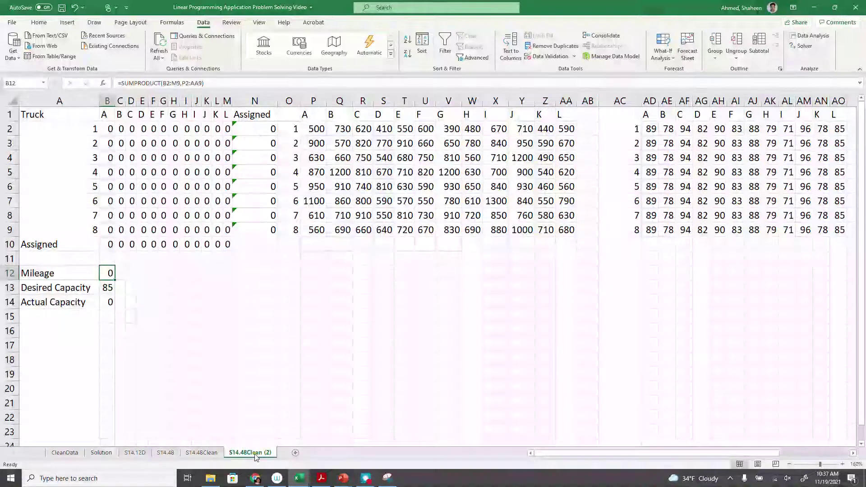
Rename the copied sheet as S14.48Sol
double_click(251, 454)
left_click(248, 453)
left_click_drag(247, 453, 273, 453)
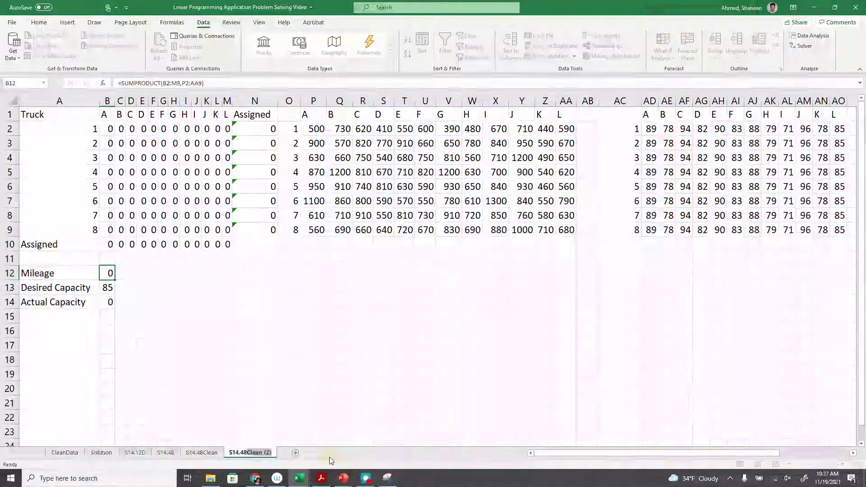
key("BackSpace")
key("Return")
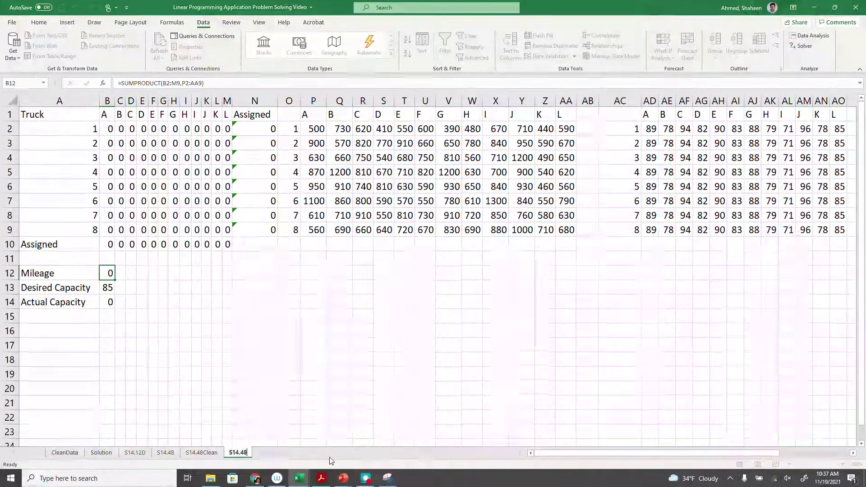
type("Sol")
key("Return")
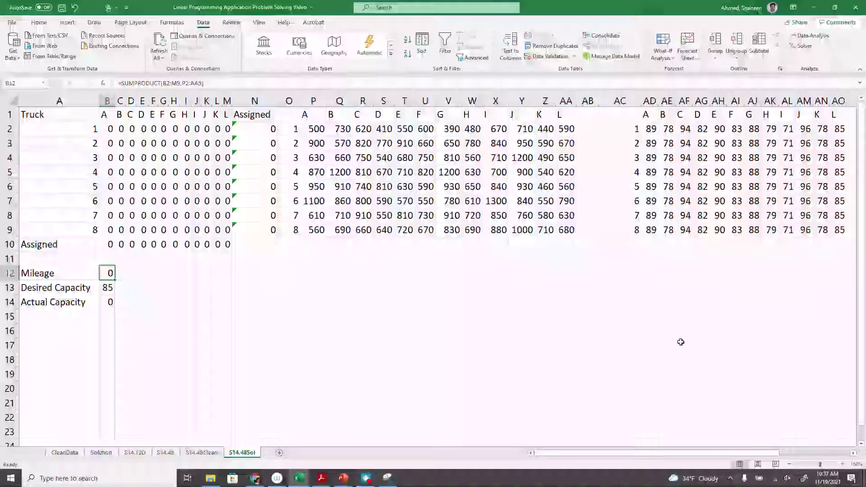
Open Solver and set the mileage total in B12 as the objective cell
left_click(108, 130)
left_click_drag(125, 148, 237, 229)
left_click(166, 276)
left_click(109, 270)
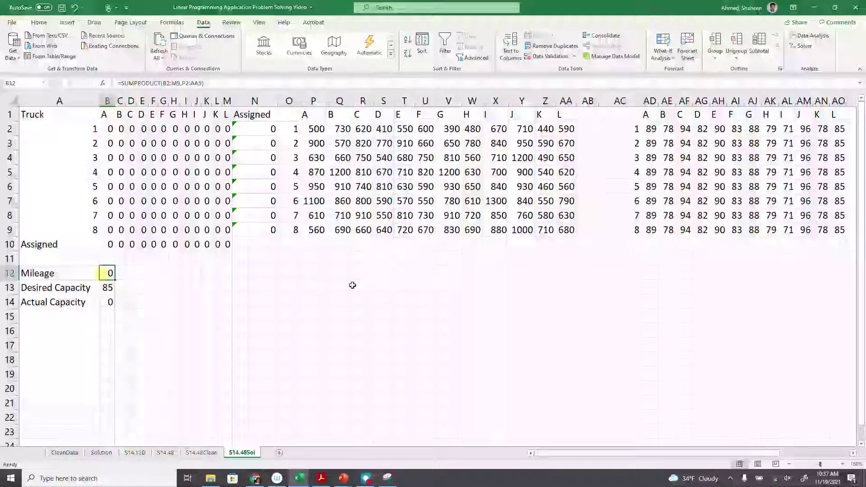
left_click(801, 46)
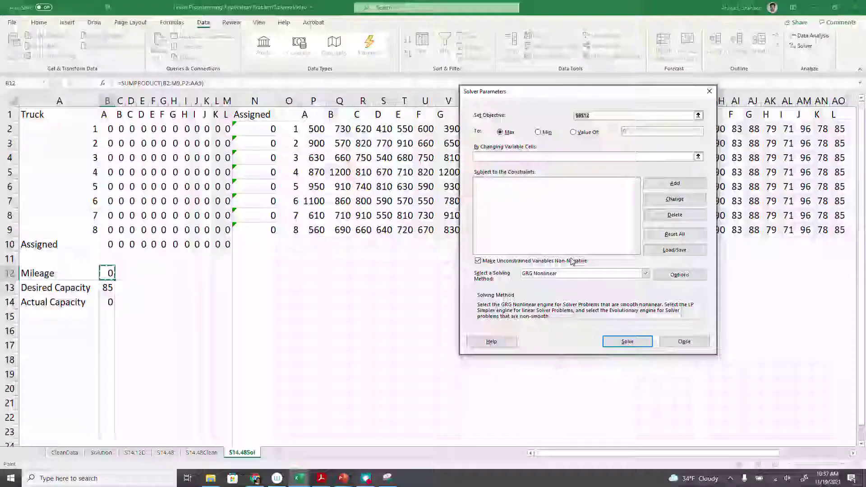
left_click(698, 116)
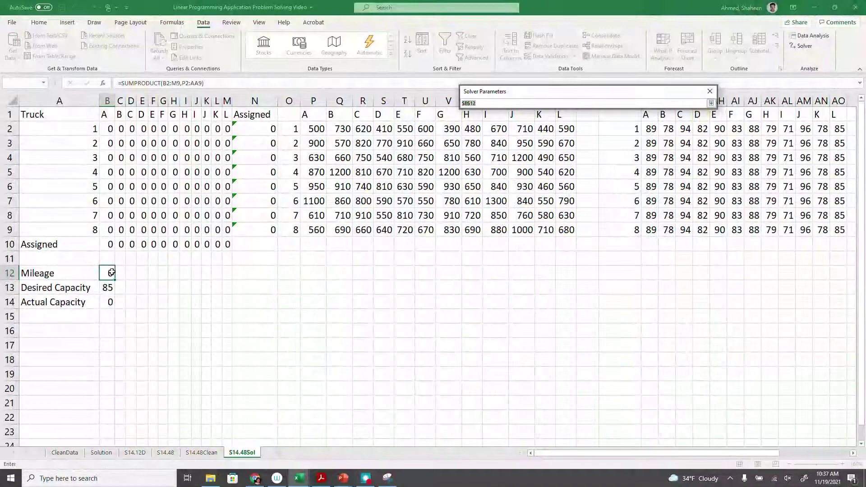
key("Return")
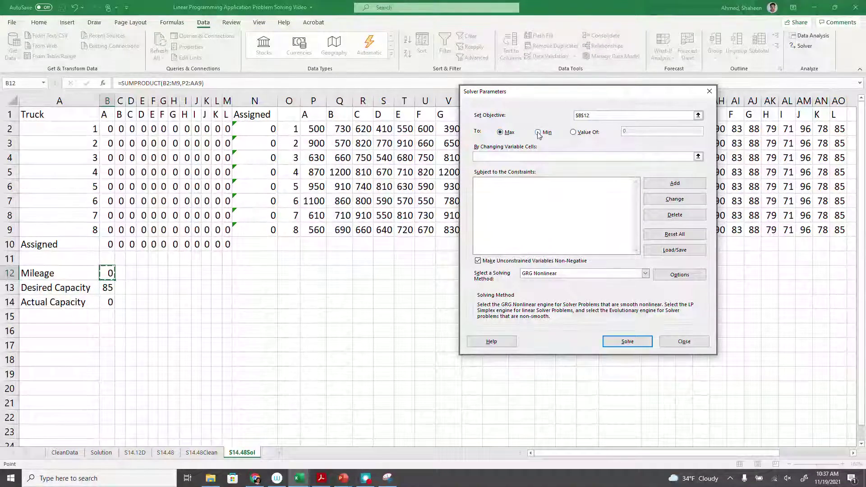
Set Solver to minimize the objective by changing cells B2:M9, using the Simplex LP solving method
left_click(698, 156)
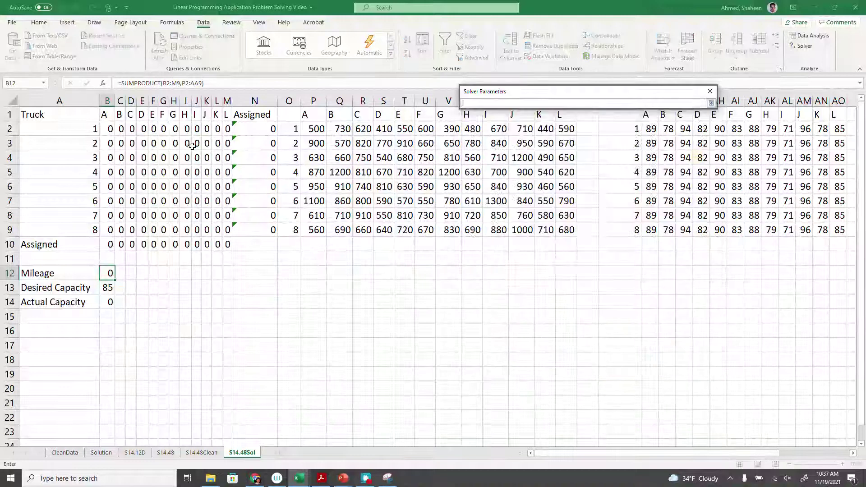
left_click_drag(110, 129, 227, 231)
key("Return")
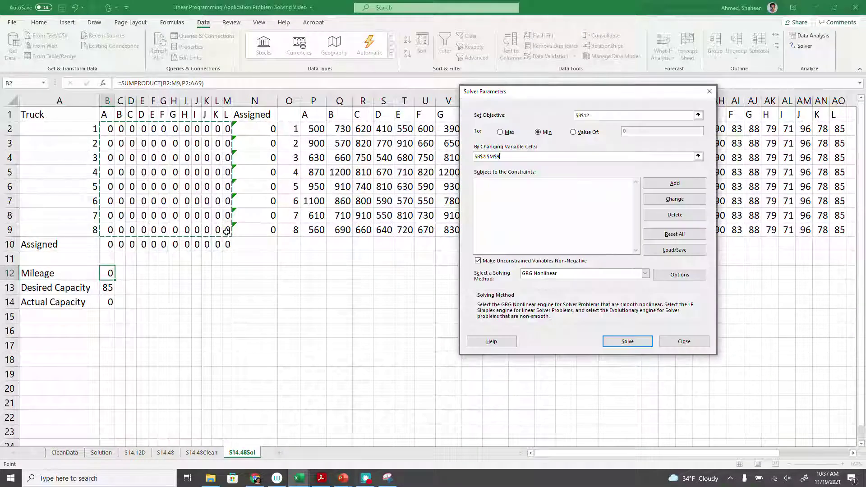
left_click(581, 274)
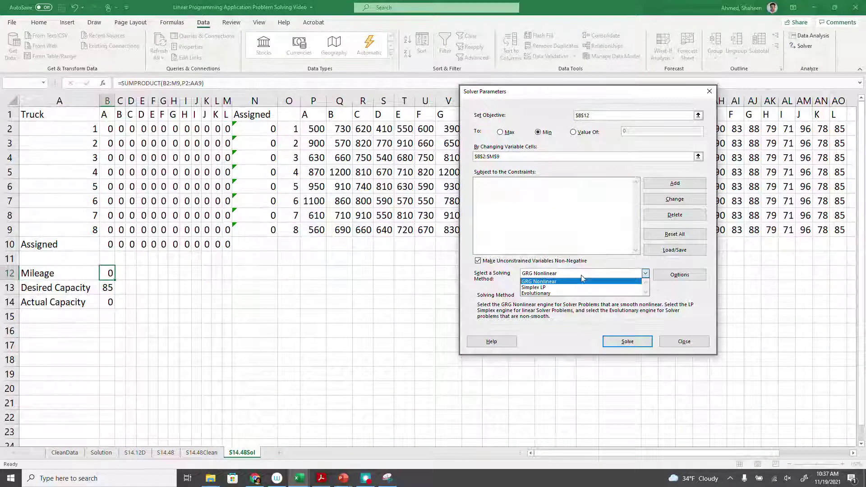
left_click(559, 288)
Add a Solver constraint requiring the truck assignment totals N2:N9 to equal 1
left_click(675, 183)
left_click_drag(266, 133, 273, 230)
left_click(598, 223)
left_click(587, 238)
type("1")
left_click(586, 243)
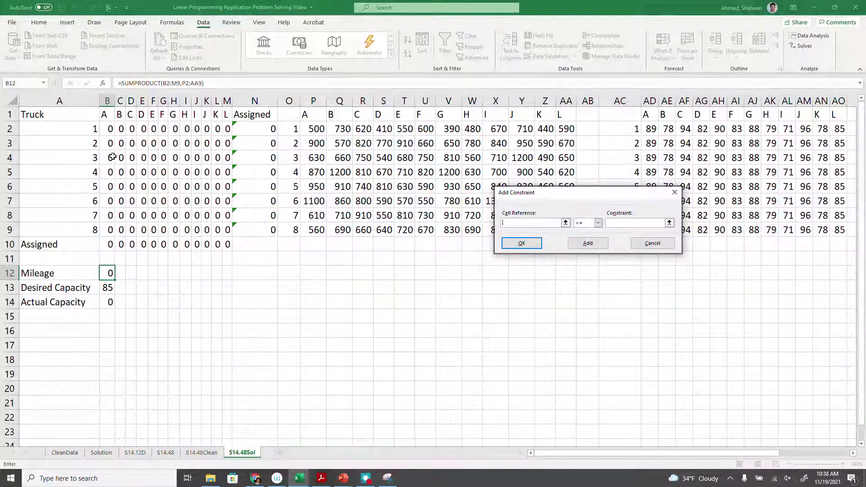
Add constraints making the decision cells B2:M9 binary and limiting the column totals B10:M10 to <= 1
left_click_drag(105, 128, 227, 230)
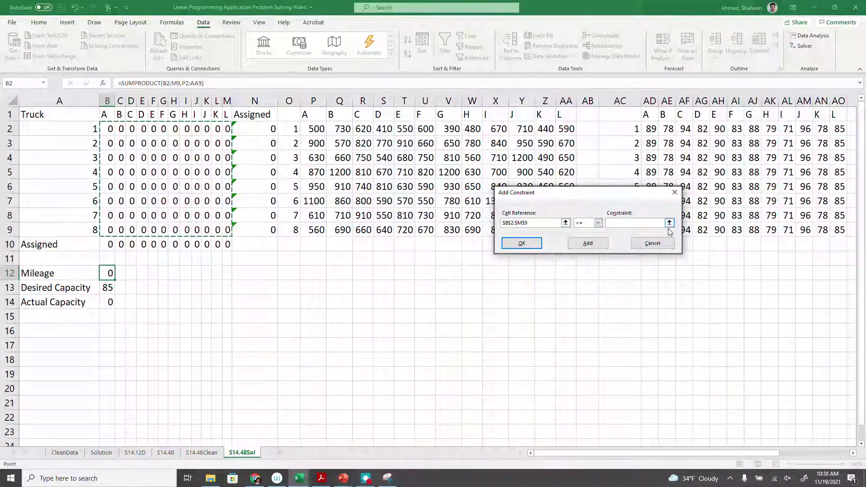
left_click(598, 223)
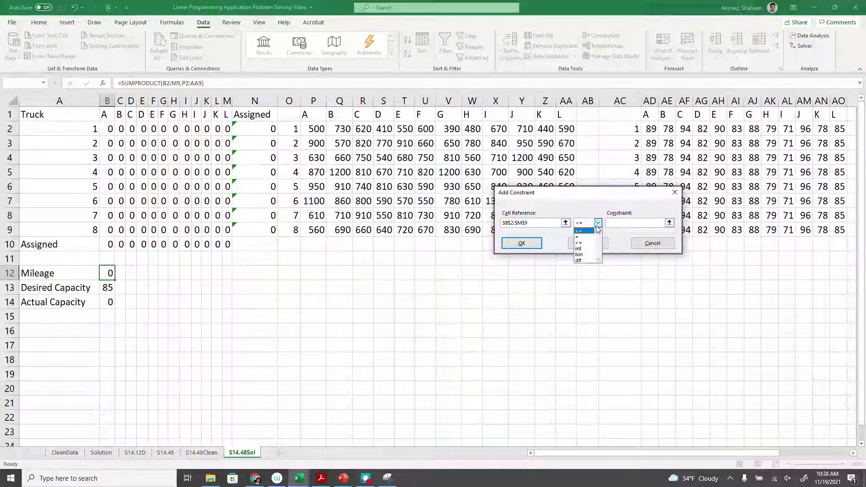
left_click(586, 256)
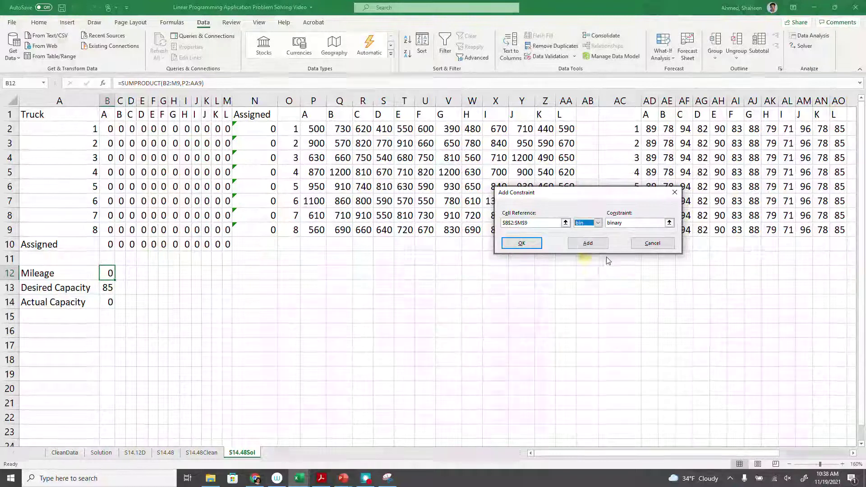
left_click(588, 243)
left_click_drag(109, 246, 229, 246)
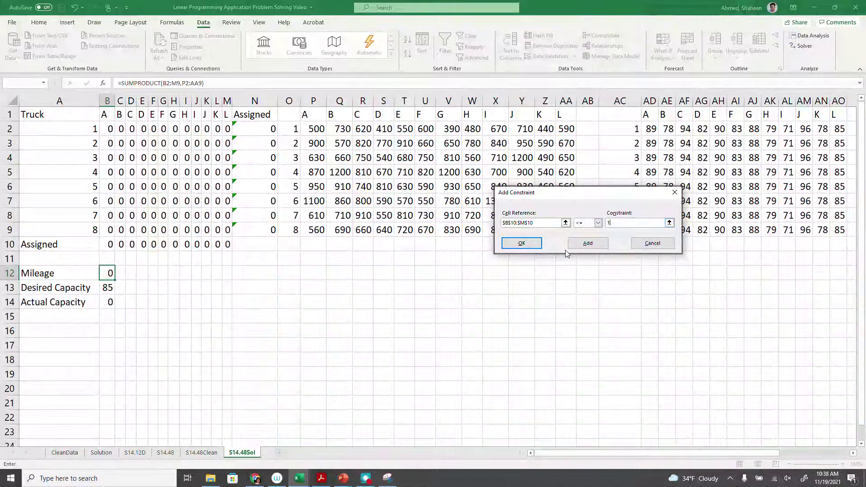
left_click(577, 246)
Add a final constraint requiring the actual capacity in B14 to be >= the desired capacity in B13
left_click(105, 305)
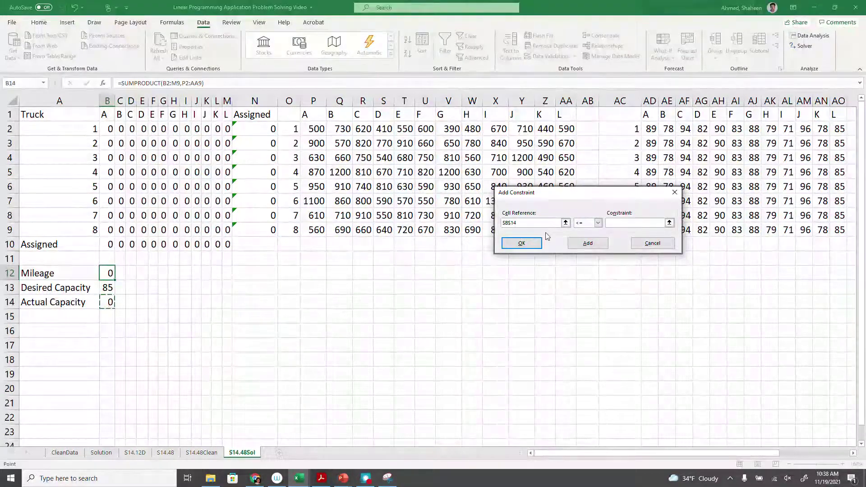
left_click(598, 223)
left_click(584, 241)
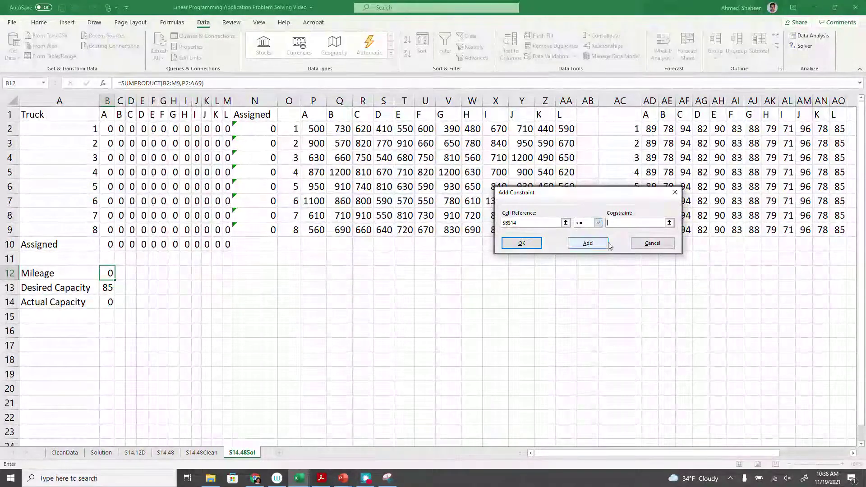
left_click(669, 222)
left_click(110, 288)
key("Return")
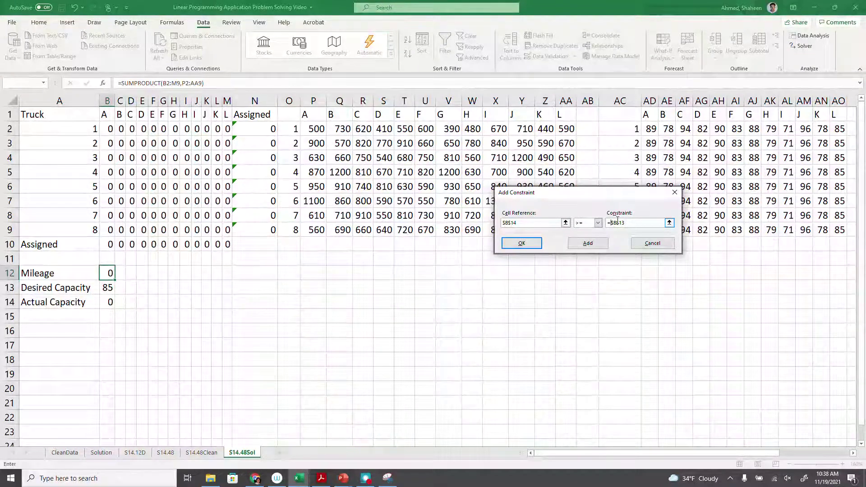
key("BackSpace")
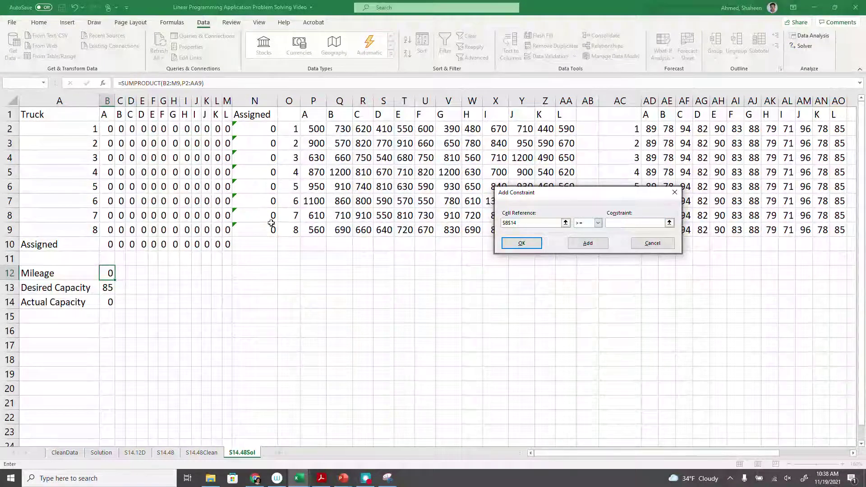
left_click(107, 288)
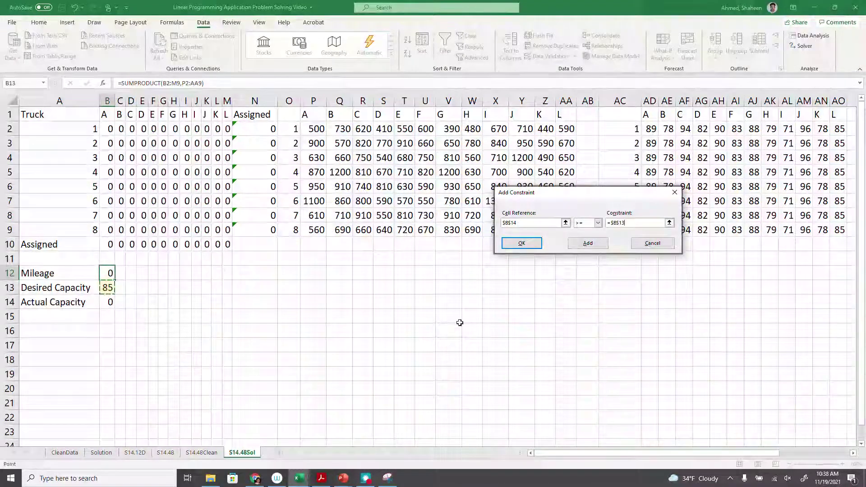
left_click(522, 243)
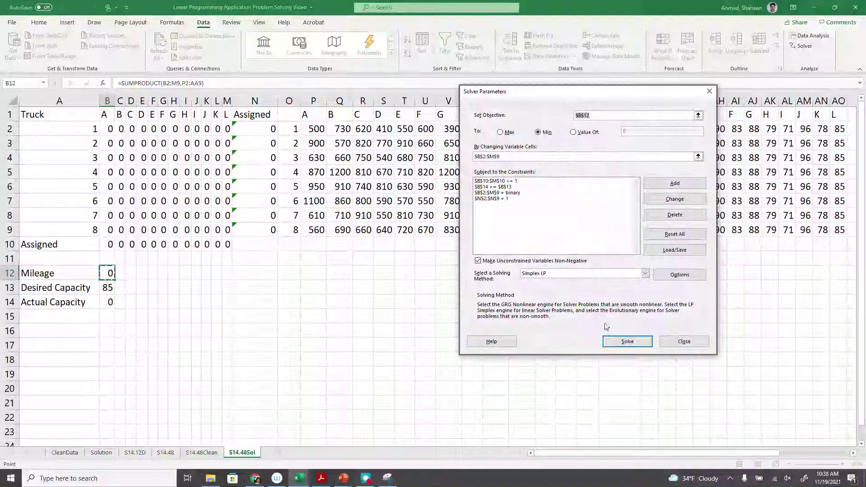
Solve the truck assignment model and keep the Solver solution
left_click(627, 342)
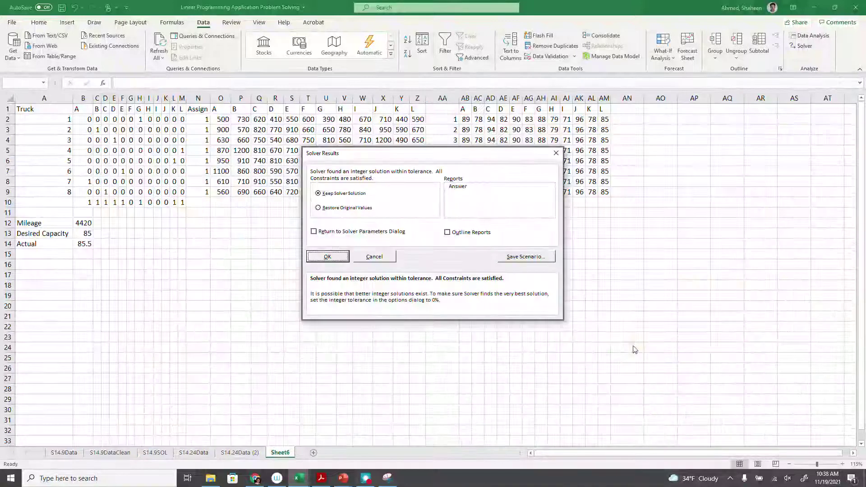
left_click(339, 255)
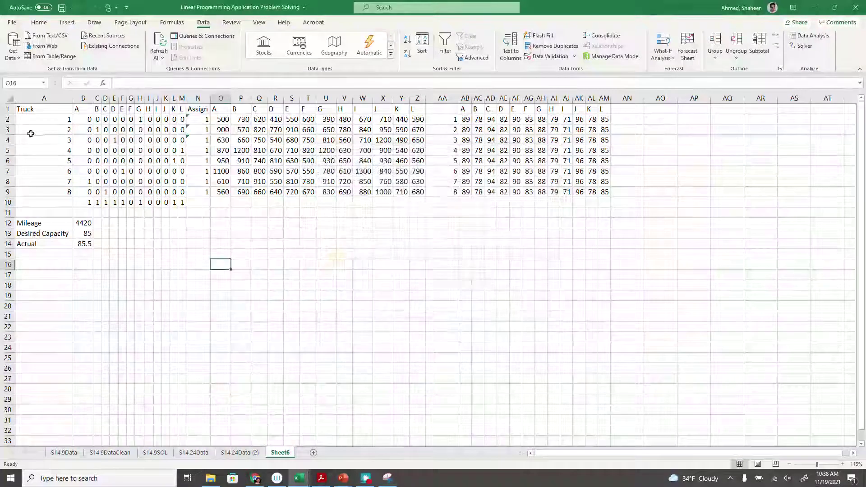
left_click_drag(37, 98, 86, 98)
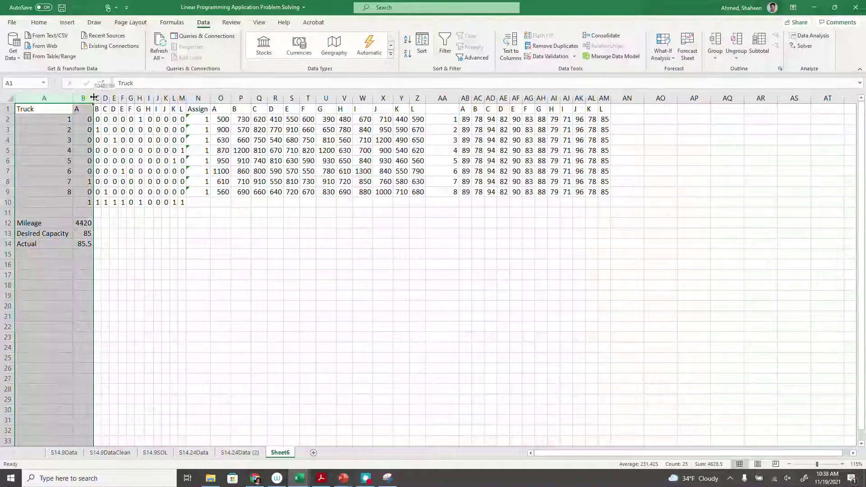
left_click(105, 243)
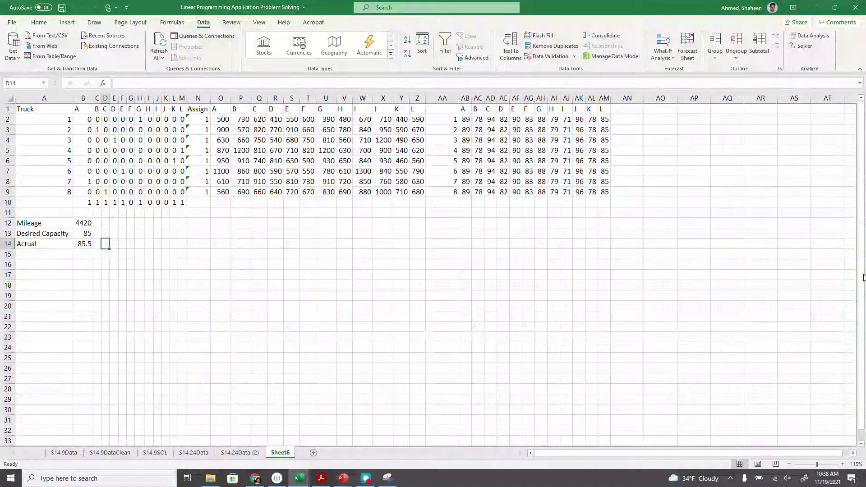